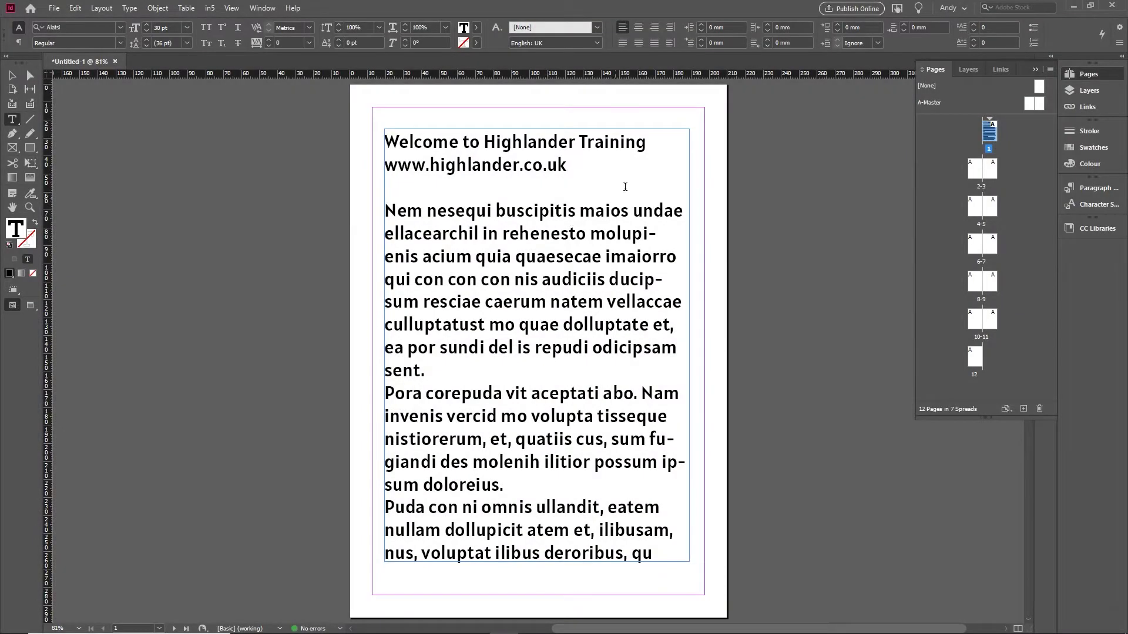
Step: Collapse the Pages panel and place the text cursor in the body paragraph
left_click(1035, 69)
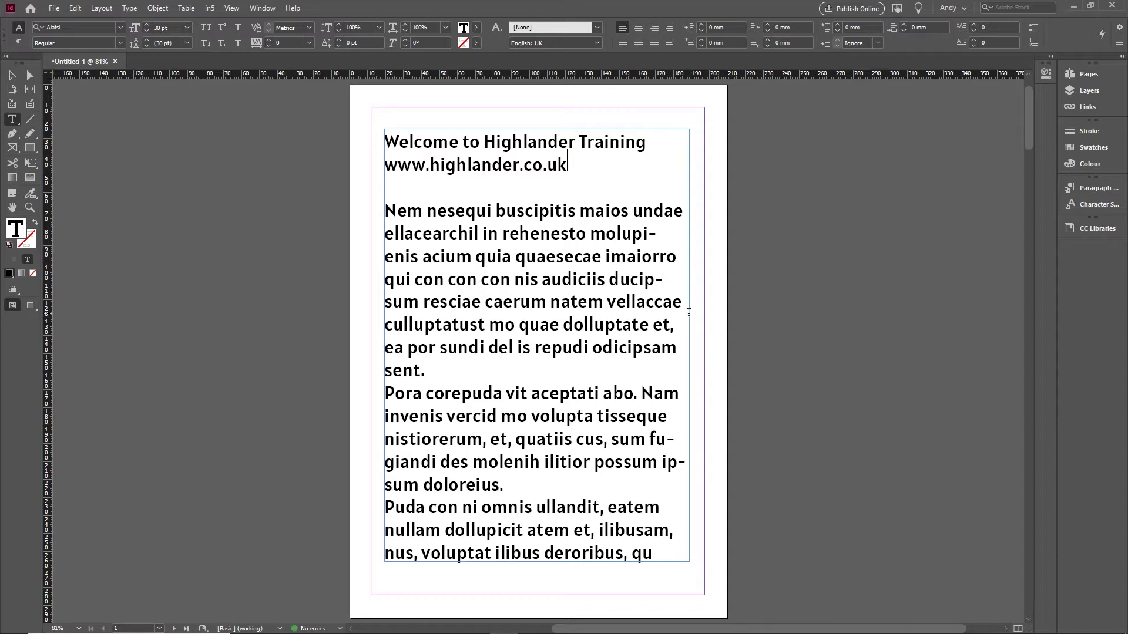
left_click(520, 281)
Step: Turn on paragraph shading for the first body paragraph and bring up Paragraph Borders and Shading
left_click(20, 43)
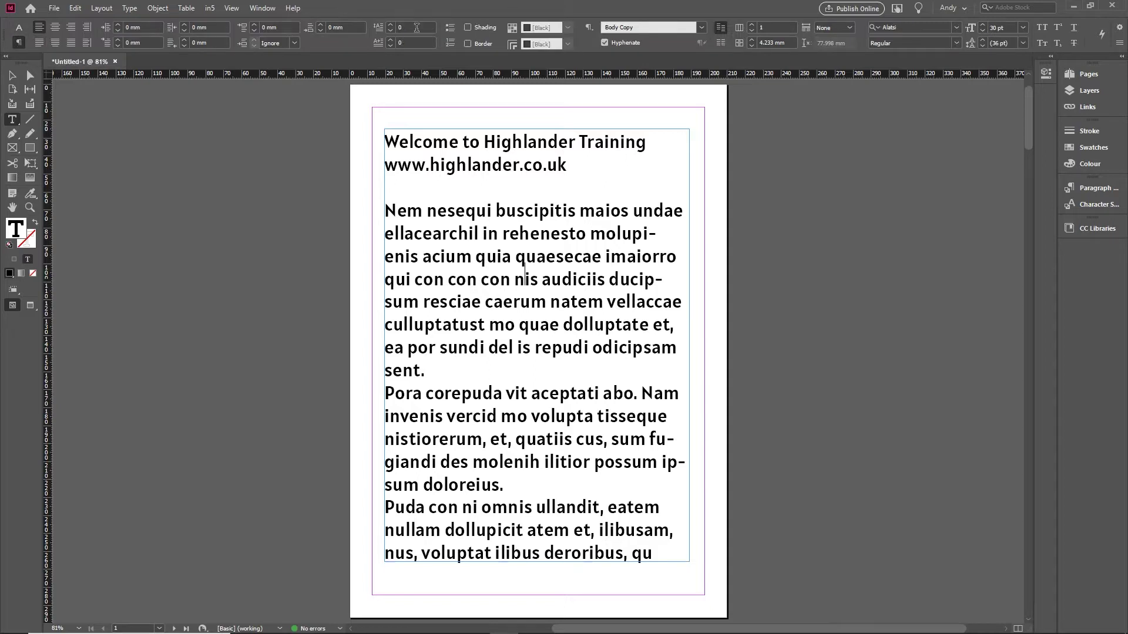
left_click(467, 27)
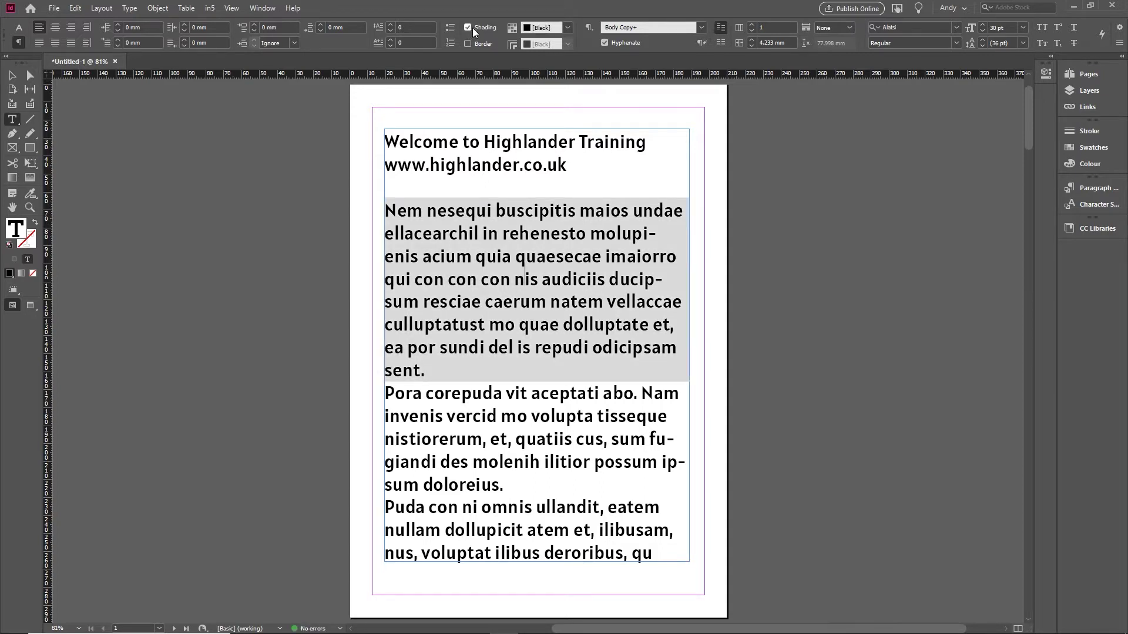
left_click(512, 27, "alt")
Step: Set the first paragraph's shading to the C=0 M=0 Y=100 K=0 yellow swatch at 80% tint
mouse_move(460, 118)
left_mouse_down()
mouse_move(668, 119)
mouse_move(738, 104)
left_mouse_up()
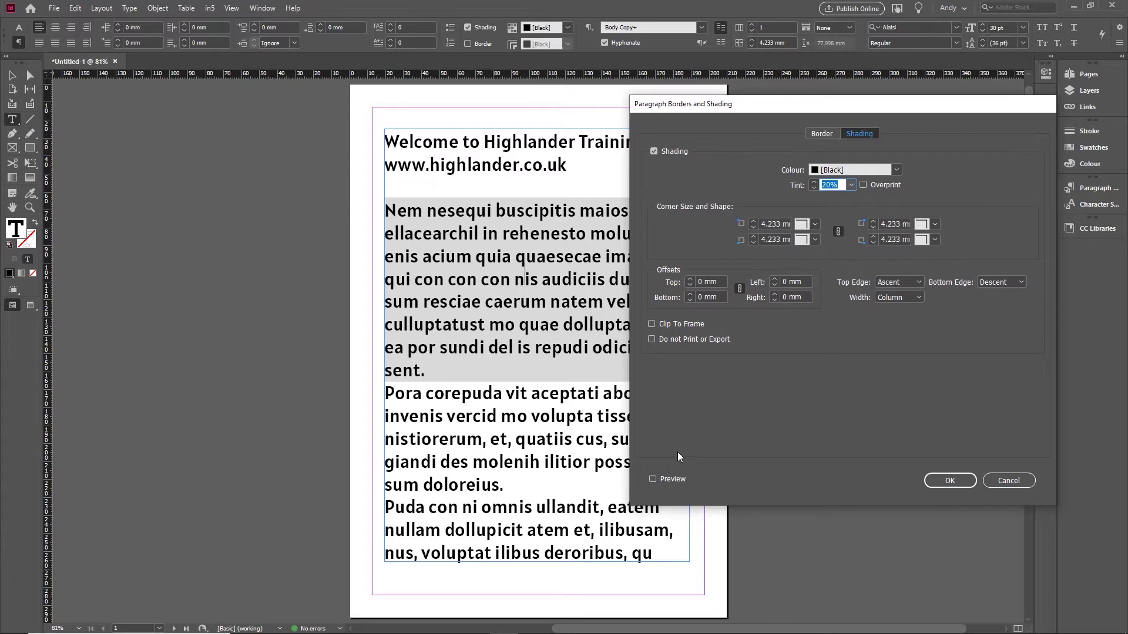
left_click(897, 170)
left_click(852, 269)
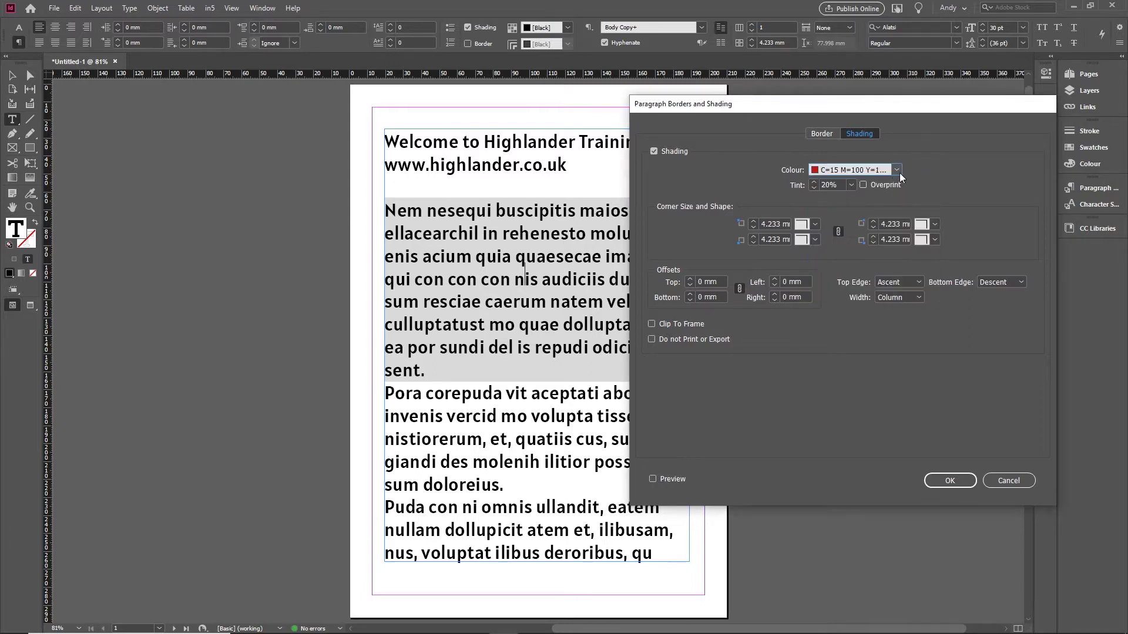
left_click(898, 170)
left_click(863, 243)
left_click(653, 479)
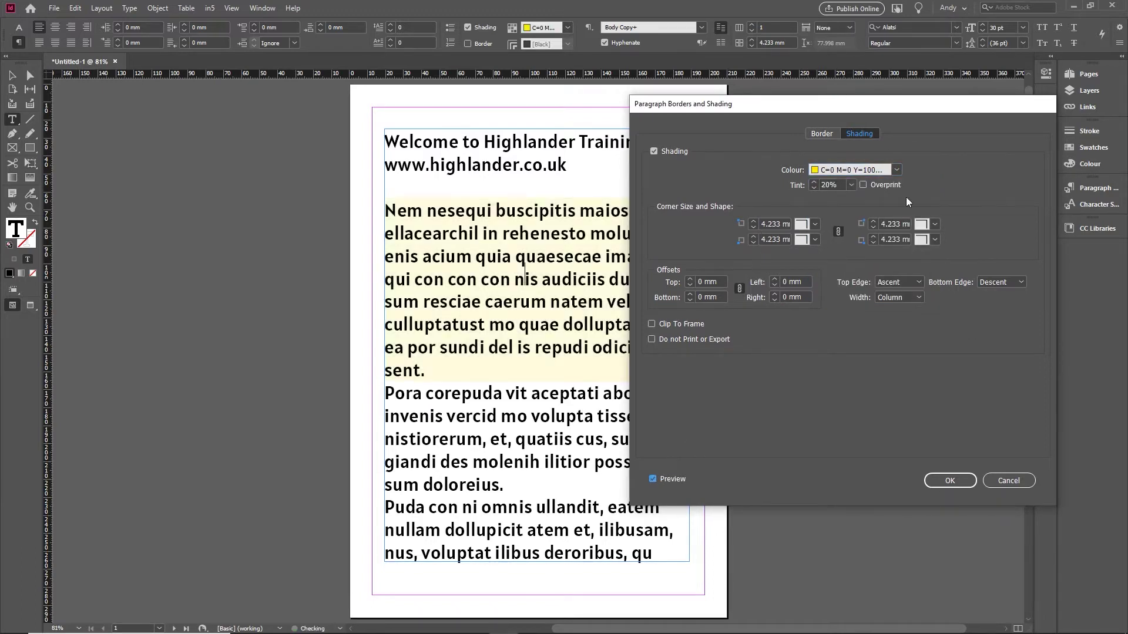
left_click(828, 184)
key("shift+Up")
key("shift+Up")
key("shift+Up")
key("shift+Up")
key("shift+Up")
key("shift+Up")
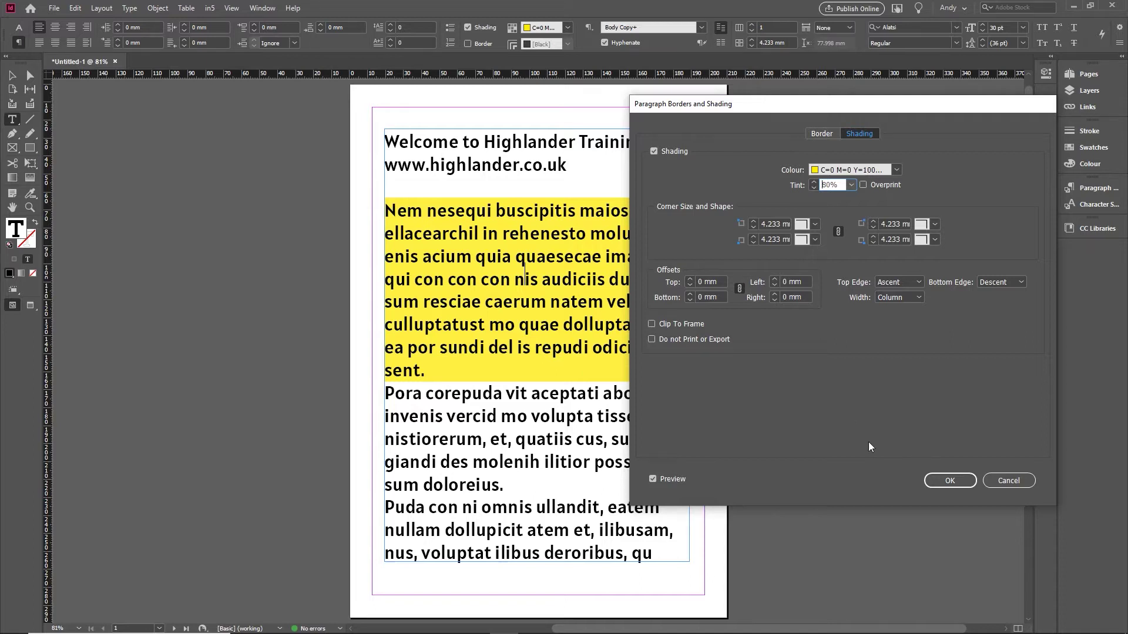
left_click(954, 485)
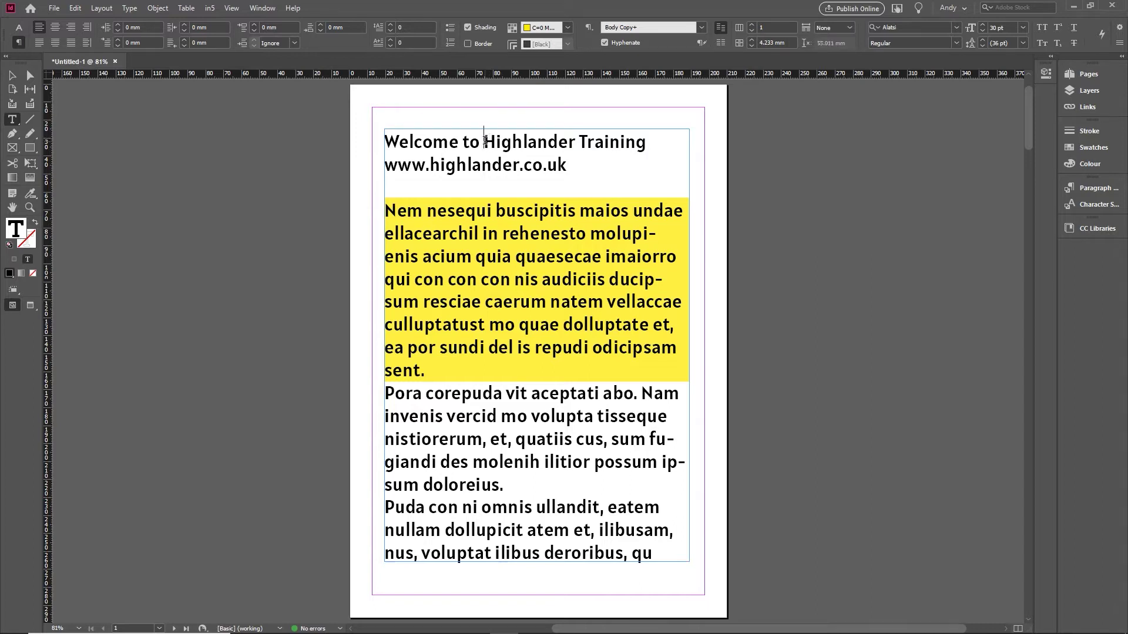
Step: Apply strikethrough to the word Highlander in the heading
left_click_drag(483, 141, 576, 141)
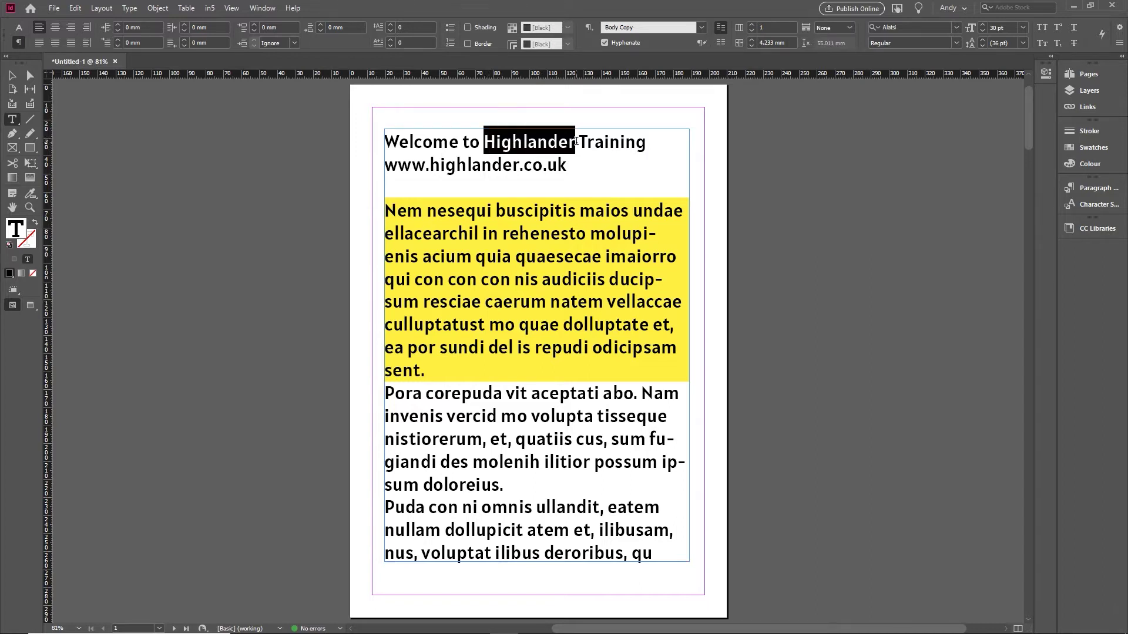
left_click(18, 27)
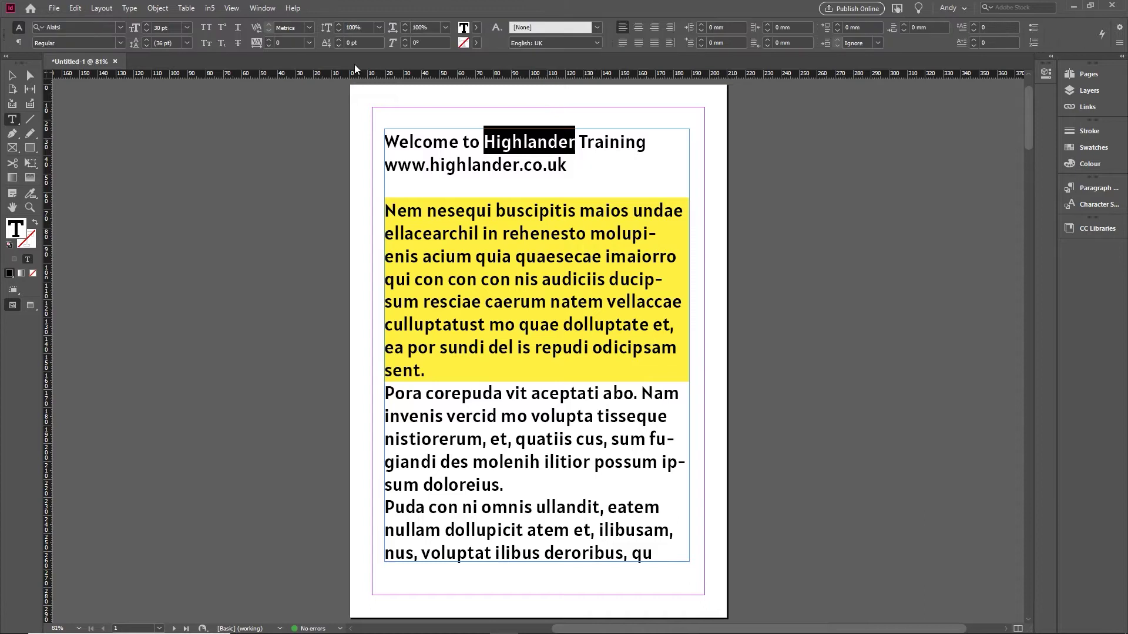
left_click(237, 47)
left_click(238, 47, "alt")
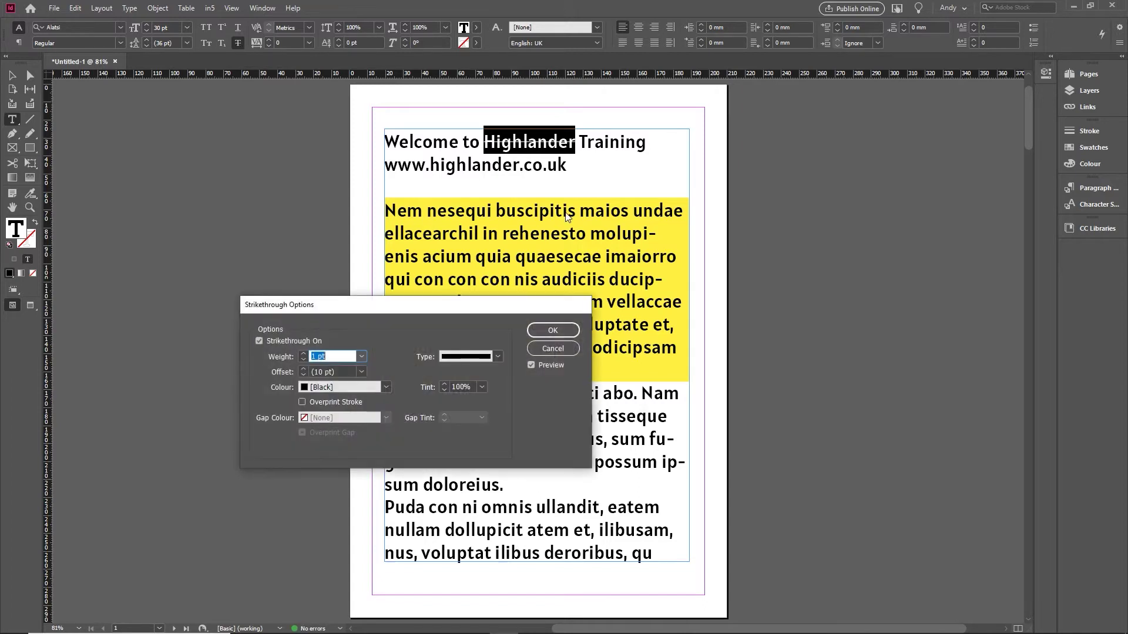
Step: Make Highlander's strikethrough 25 pt thick and yellow
left_click(303, 354)
left_click(303, 353)
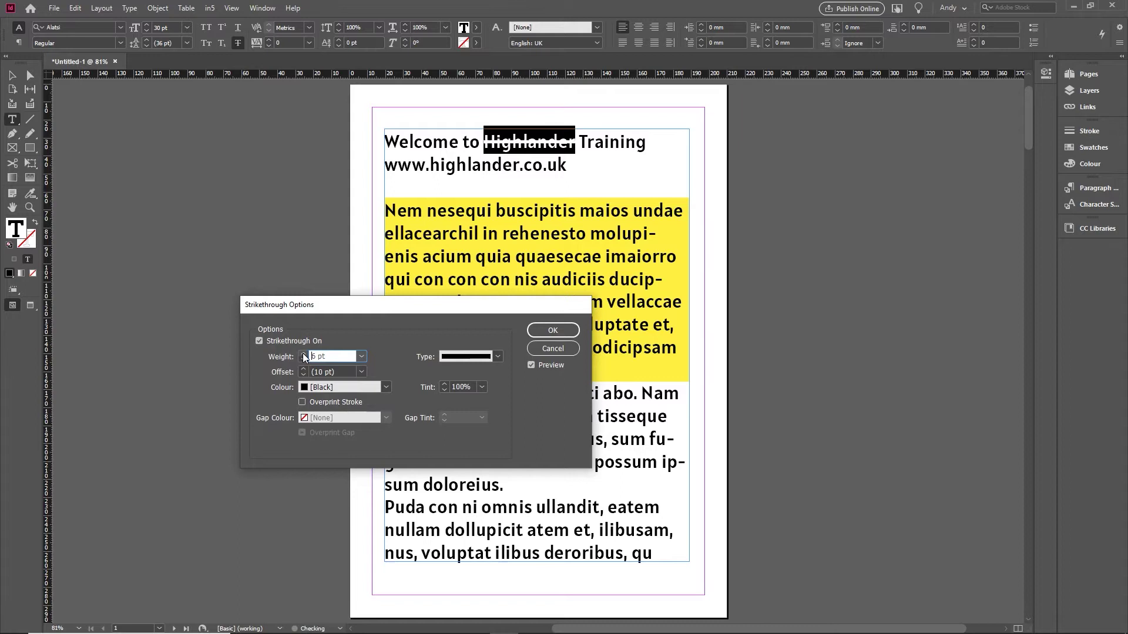
left_click(303, 353)
left_click(303, 354)
left_click(303, 354)
left_click(303, 354)
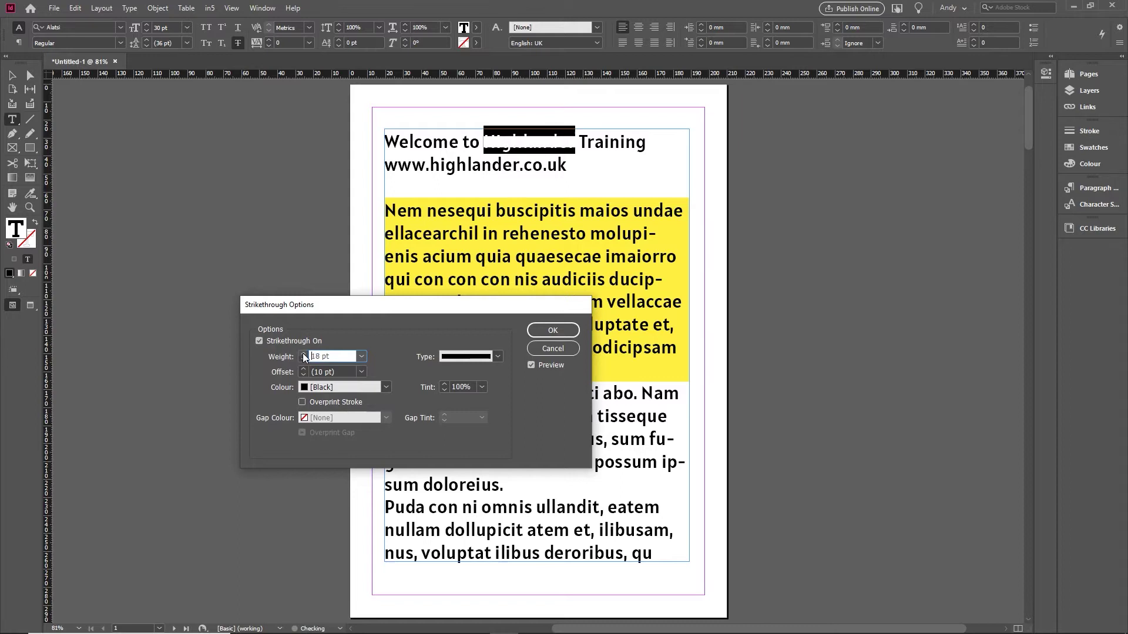
left_click(304, 354)
left_click(303, 354)
left_click(304, 354)
left_click(304, 354)
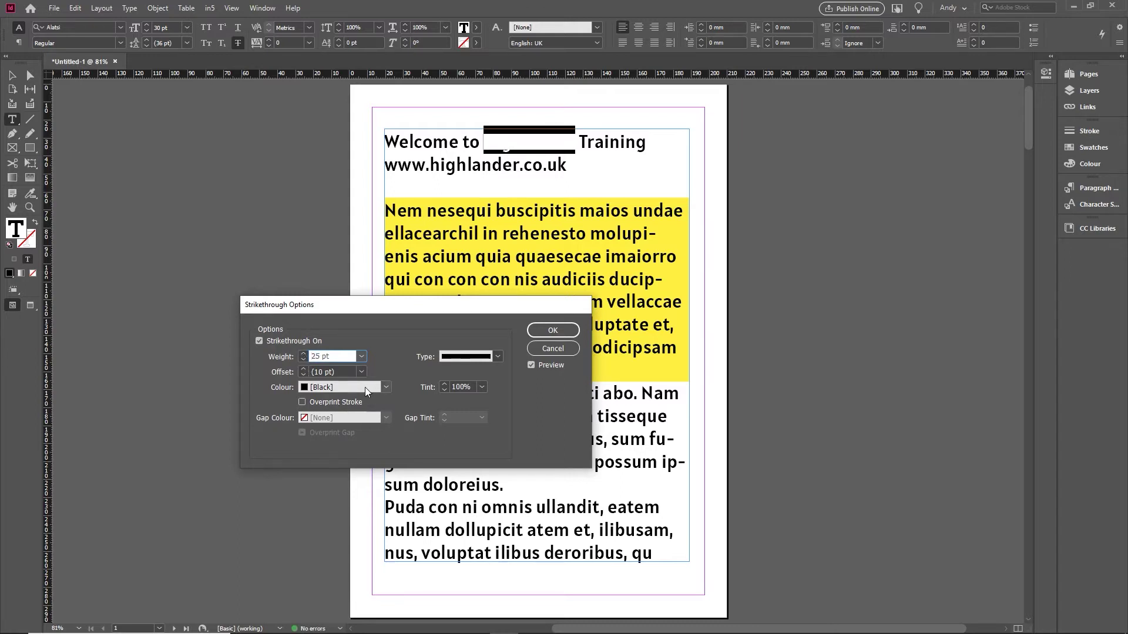
left_click(387, 389)
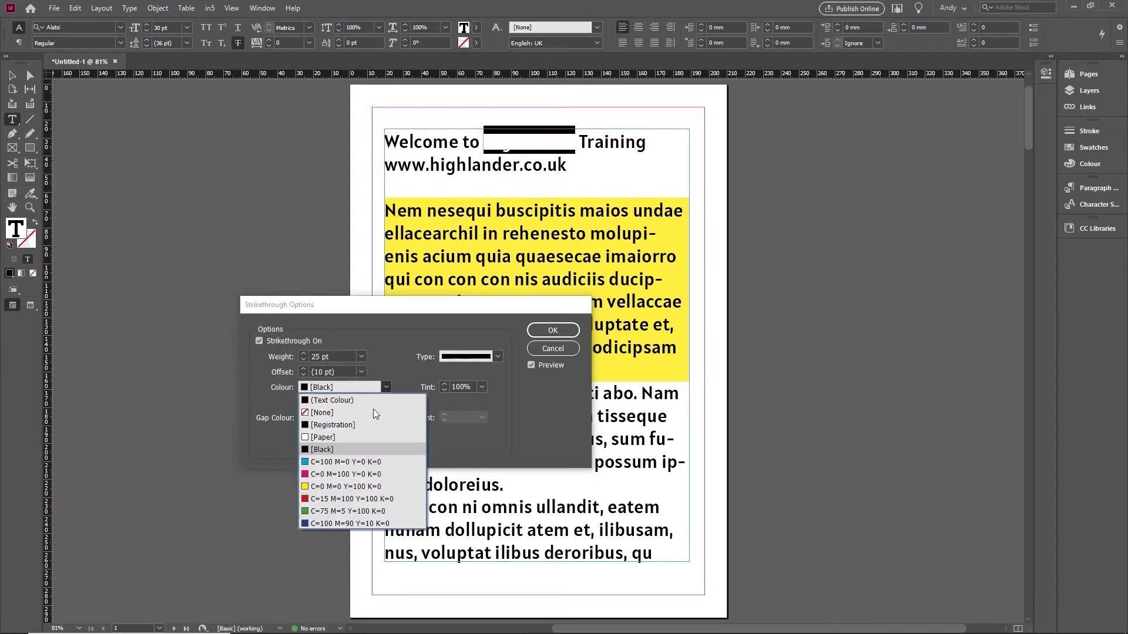
left_click(343, 488)
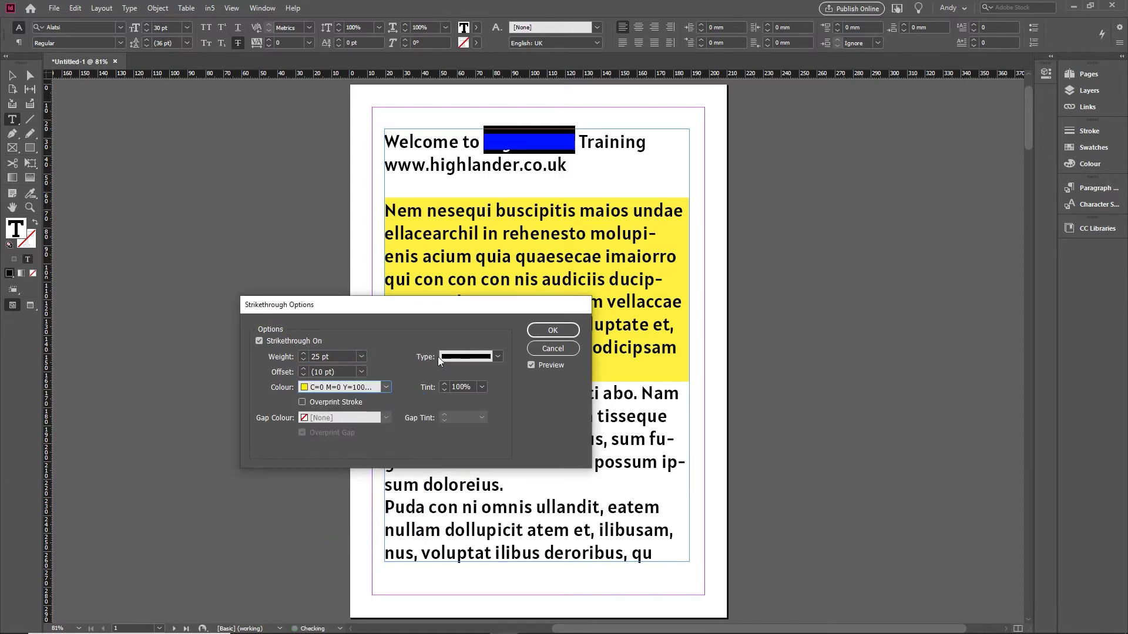
left_click(553, 330)
left_click(629, 165)
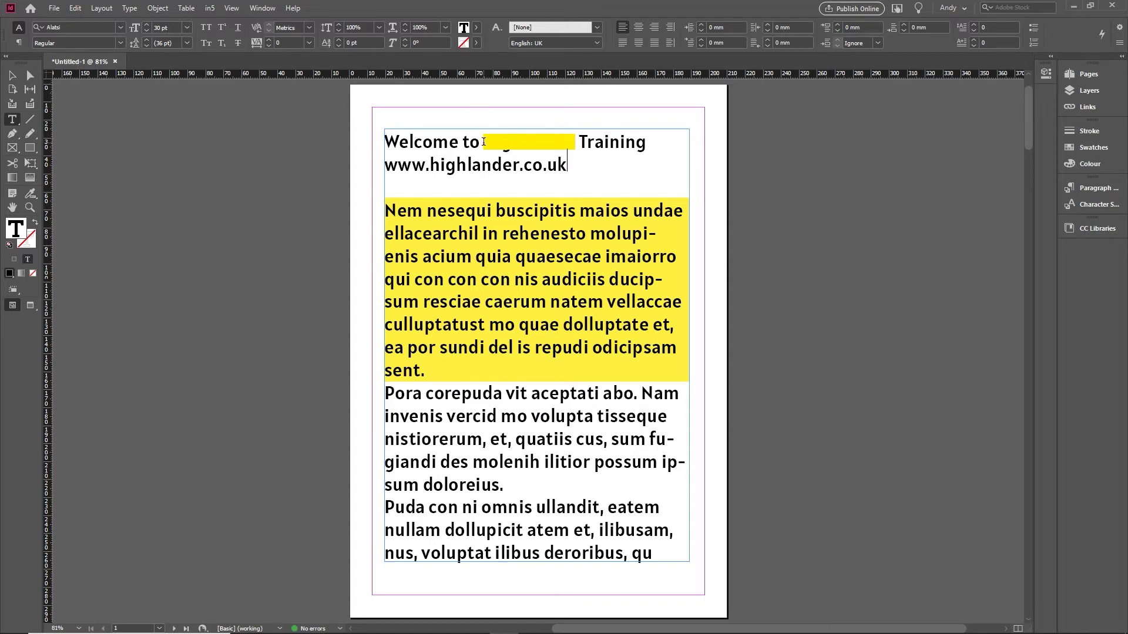
Step: Replace Highlander's strikethrough with an underline
left_click_drag(483, 140, 575, 141)
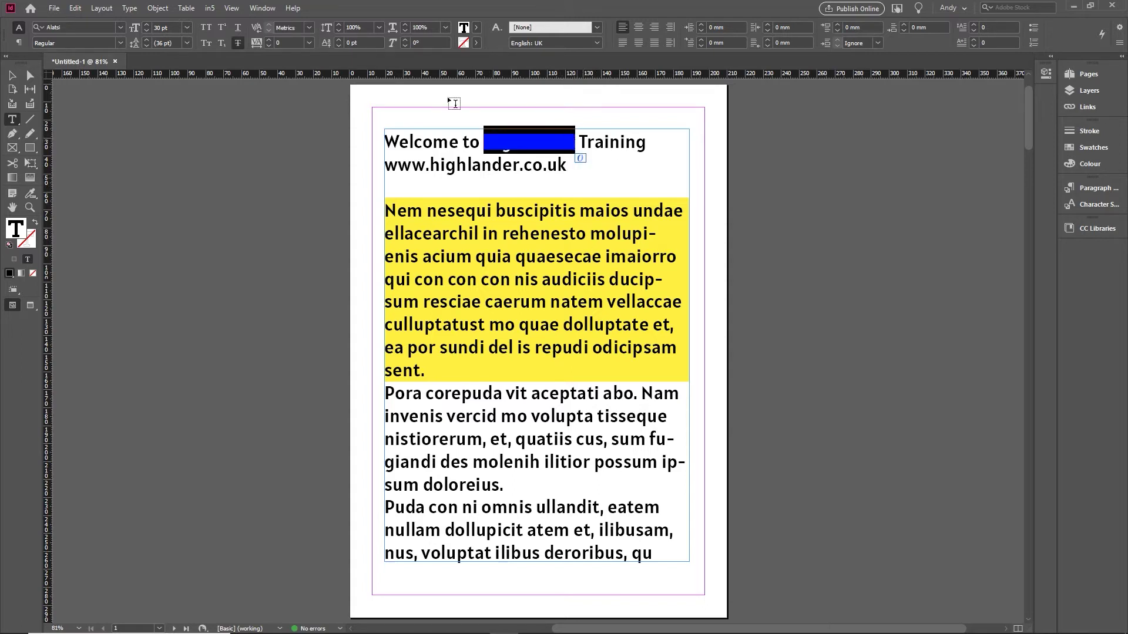
left_click(237, 44)
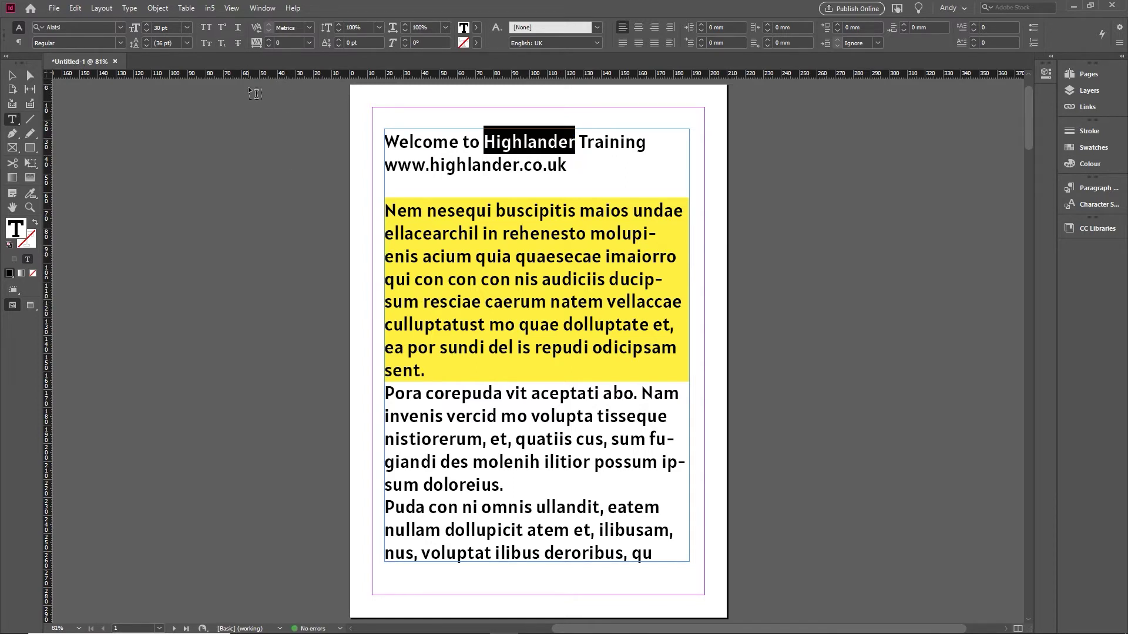
left_click(238, 31)
left_click(239, 31, "alt")
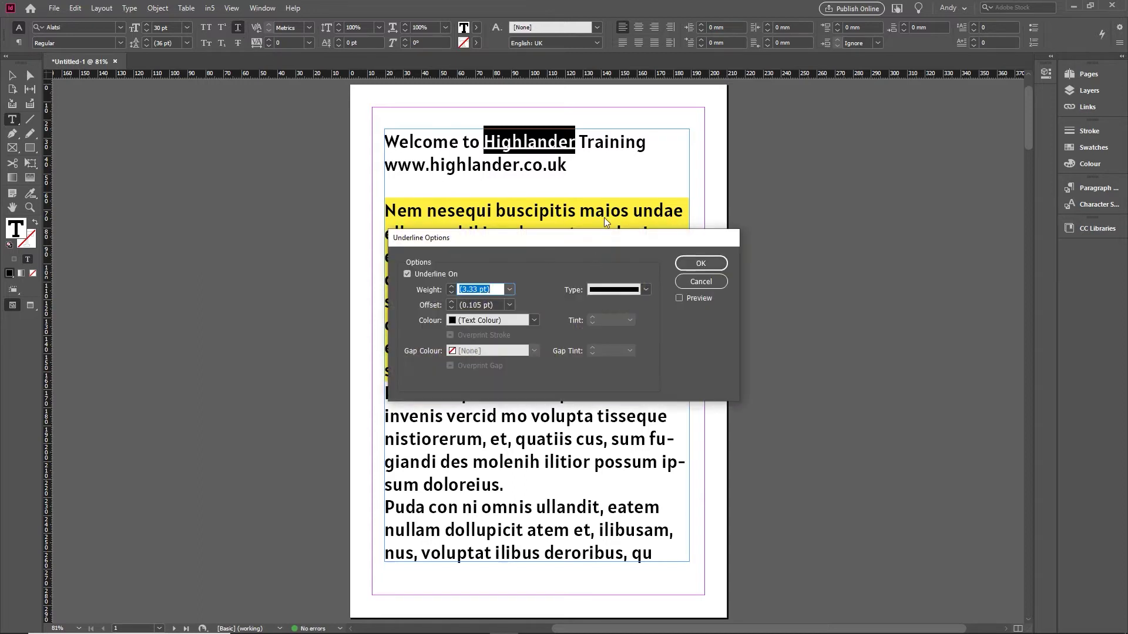
Step: Set the underline weight to 32 pt and its offset to -8 pt
left_click_drag(574, 237, 806, 273)
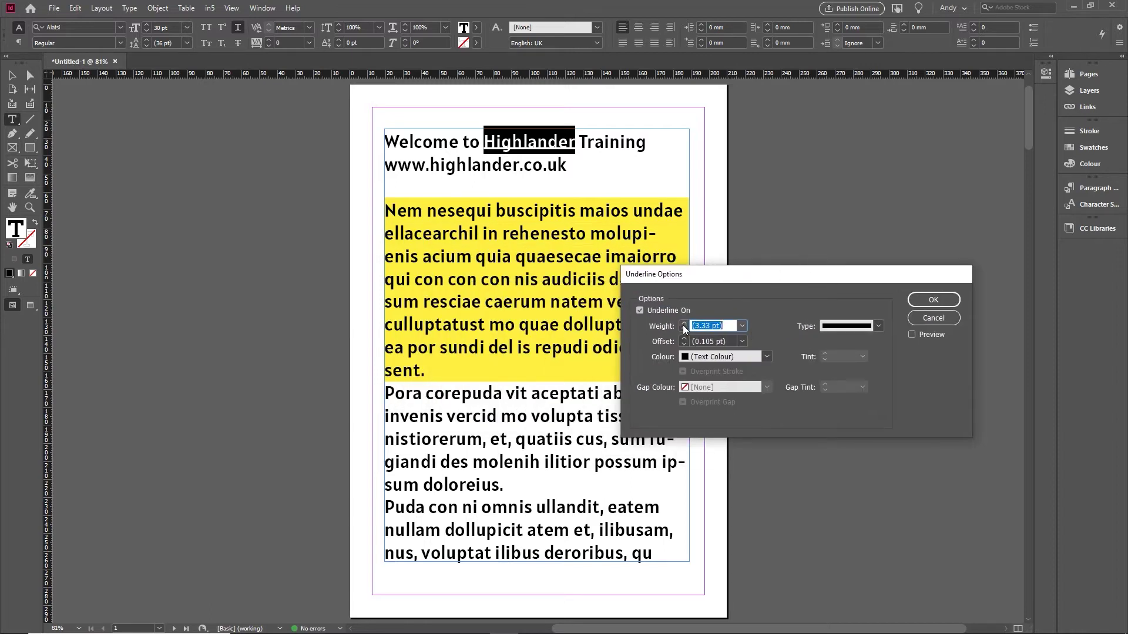
type("10 pt")
left_click(684, 324)
left_click(683, 323)
left_click(684, 324)
left_click(684, 324)
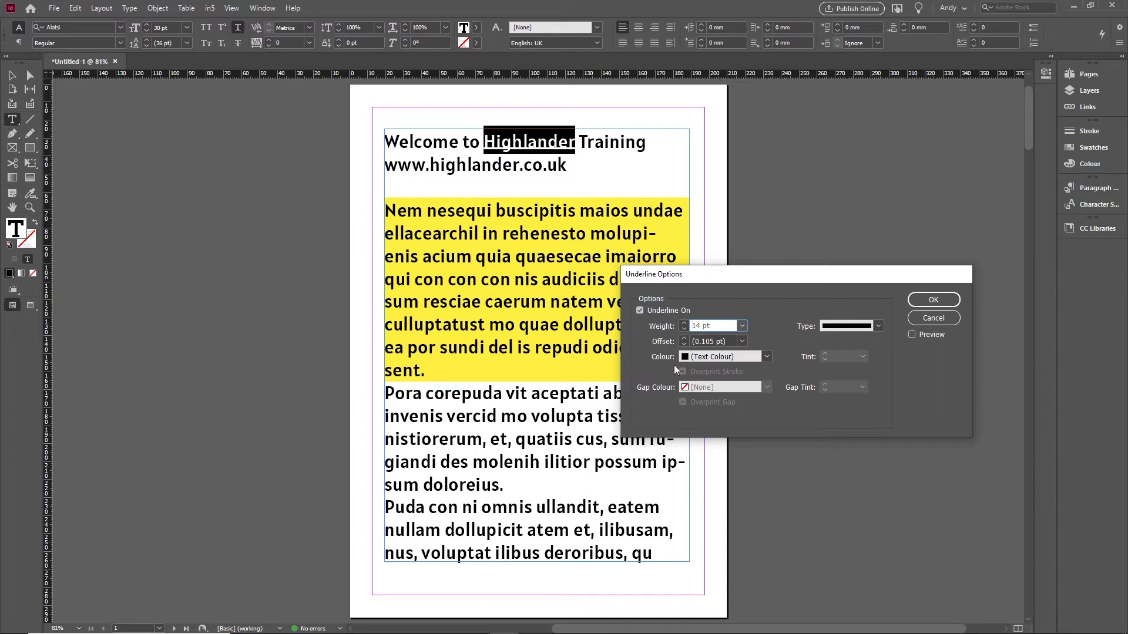
left_click(911, 334)
left_click(685, 323)
left_click(685, 324)
left_click(685, 324)
left_click(685, 324)
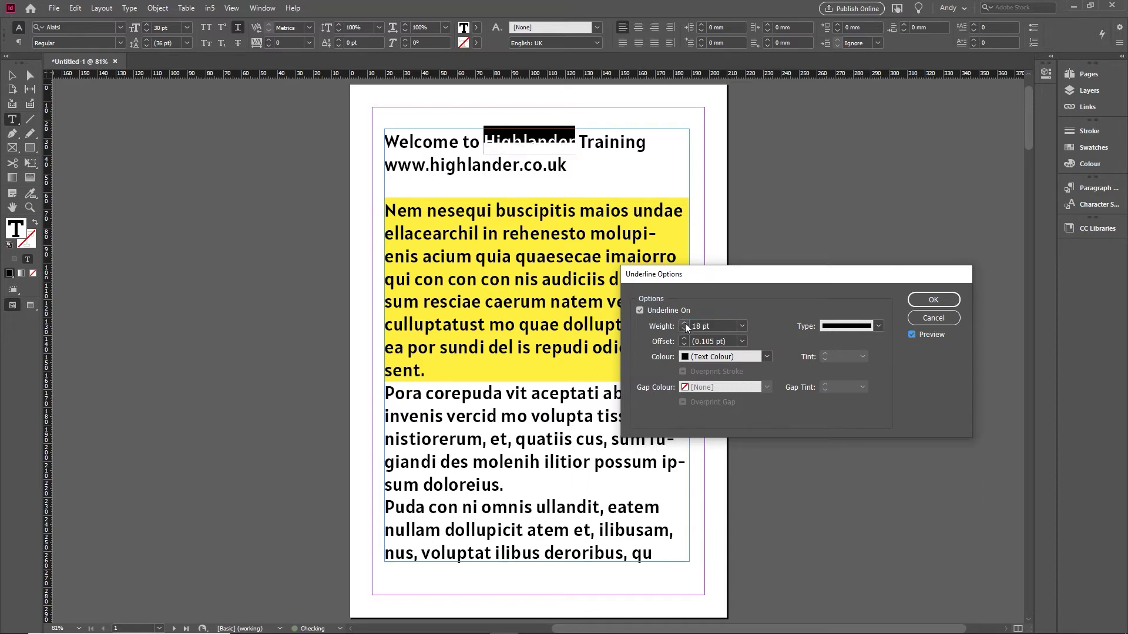
left_click(685, 324)
left_click(685, 324)
left_click(685, 323)
left_click(685, 324)
left_click(684, 344)
left_click(684, 344)
left_click(683, 344)
left_click(684, 344)
left_click(684, 344)
double_click(684, 344)
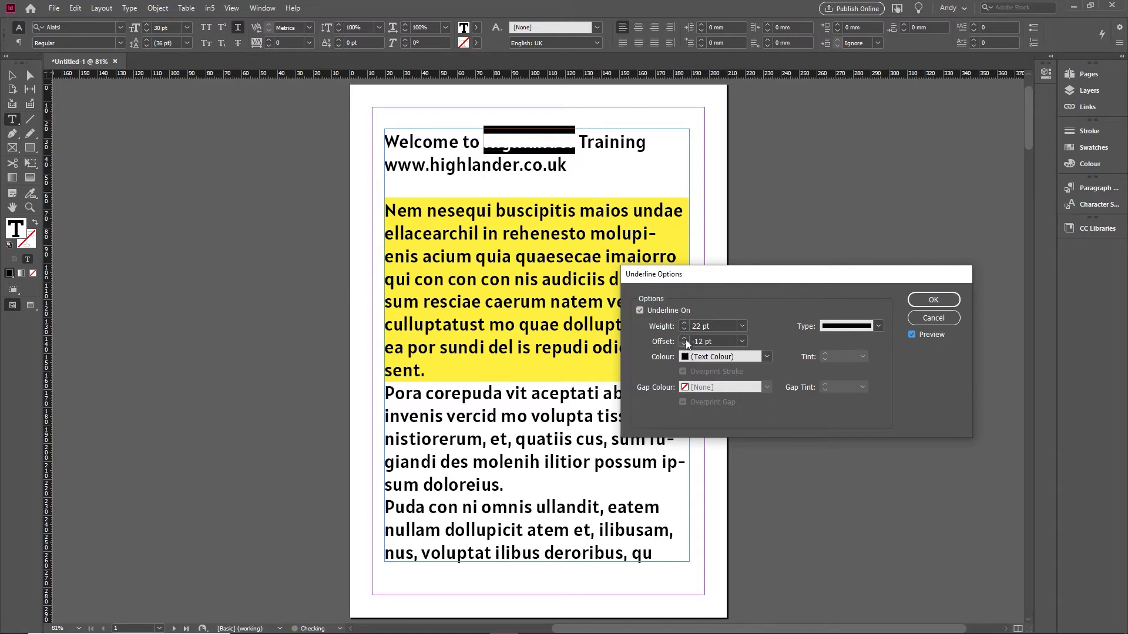
double_click(685, 323)
double_click(685, 324)
double_click(685, 324)
double_click(684, 324)
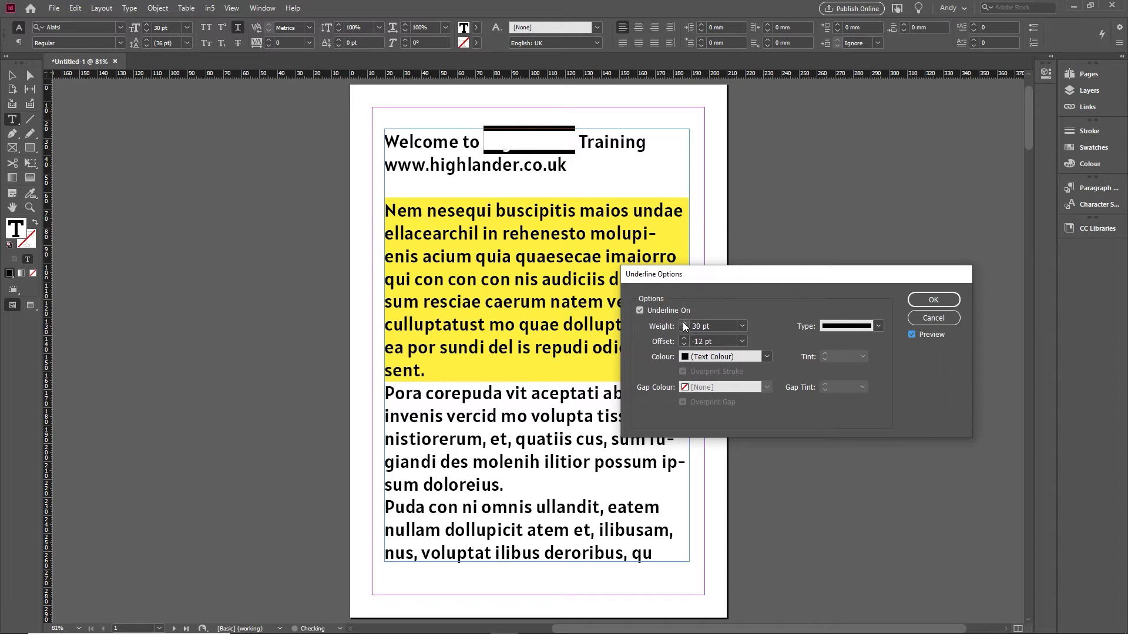
double_click(685, 339)
left_click(685, 339)
double_click(685, 339)
left_click(684, 344)
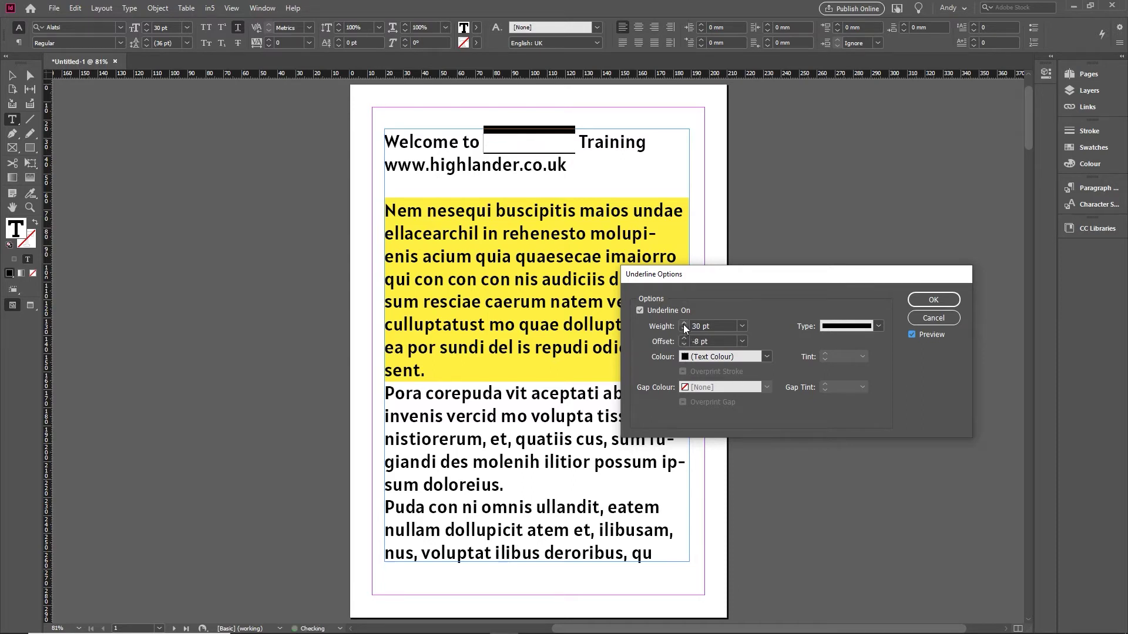
double_click(683, 323)
Step: Colour the underline yellow (C=0 M=0 Y=100 K=0) and confirm
left_click(766, 357)
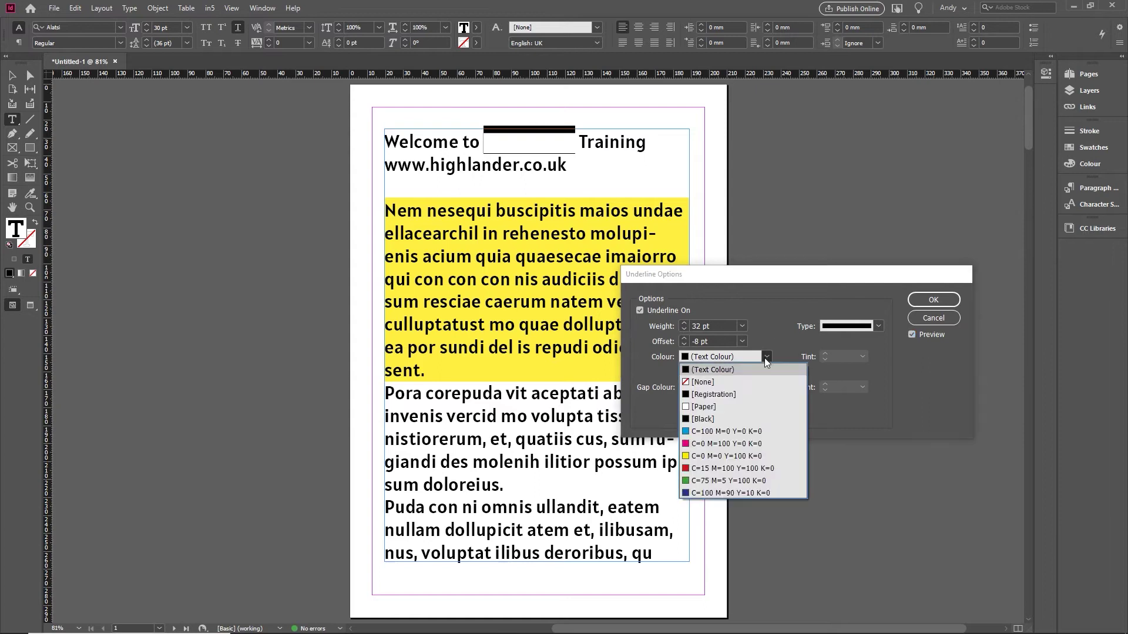
left_click(729, 456)
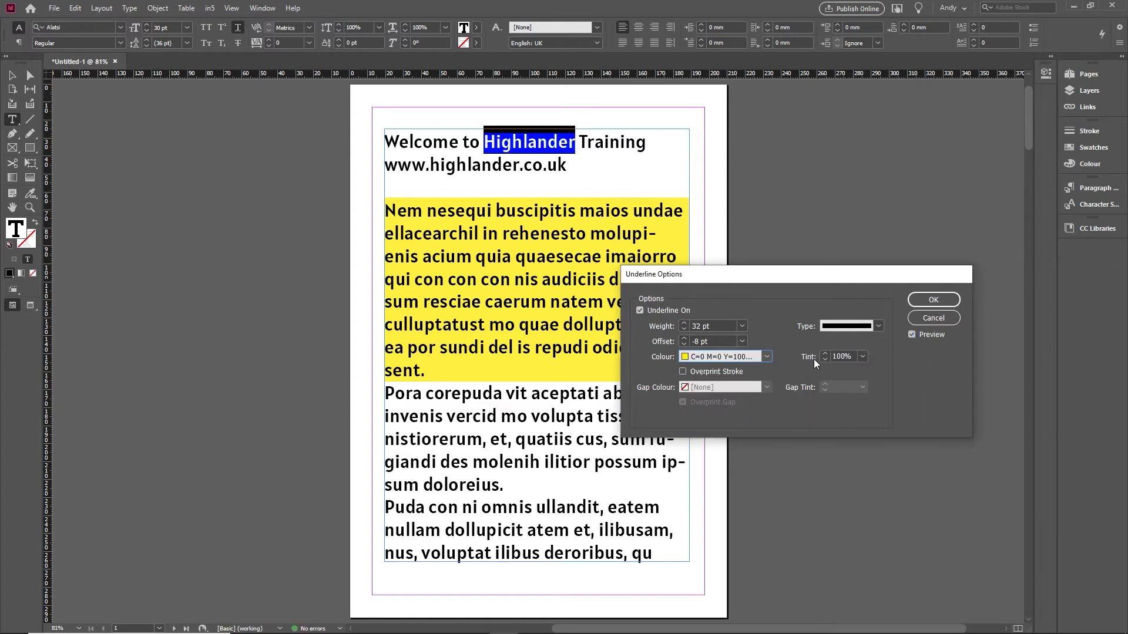
left_click(933, 300)
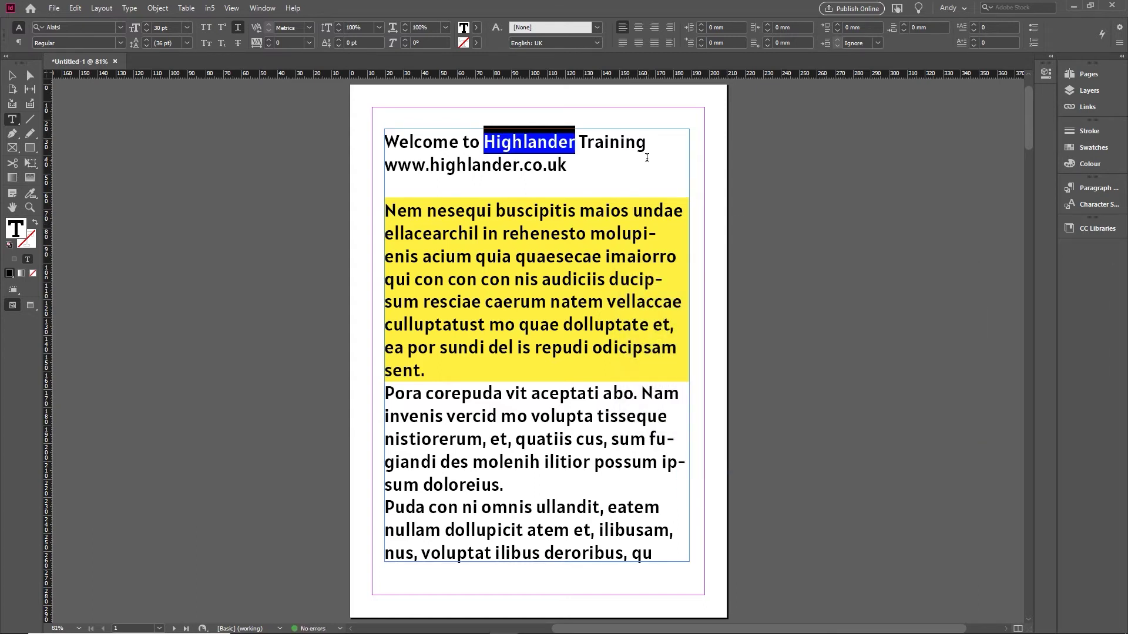
Step: Reselect the highlighted word Highlander and show the Character Styles panel
left_click(646, 151)
left_click(666, 170)
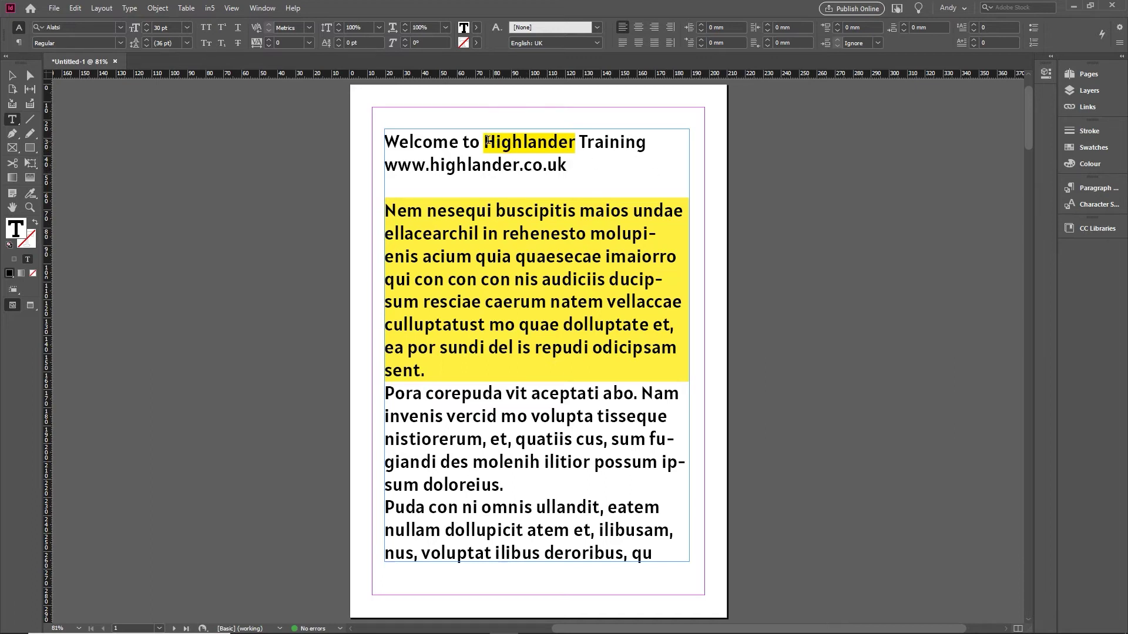
left_click_drag(483, 142, 576, 142)
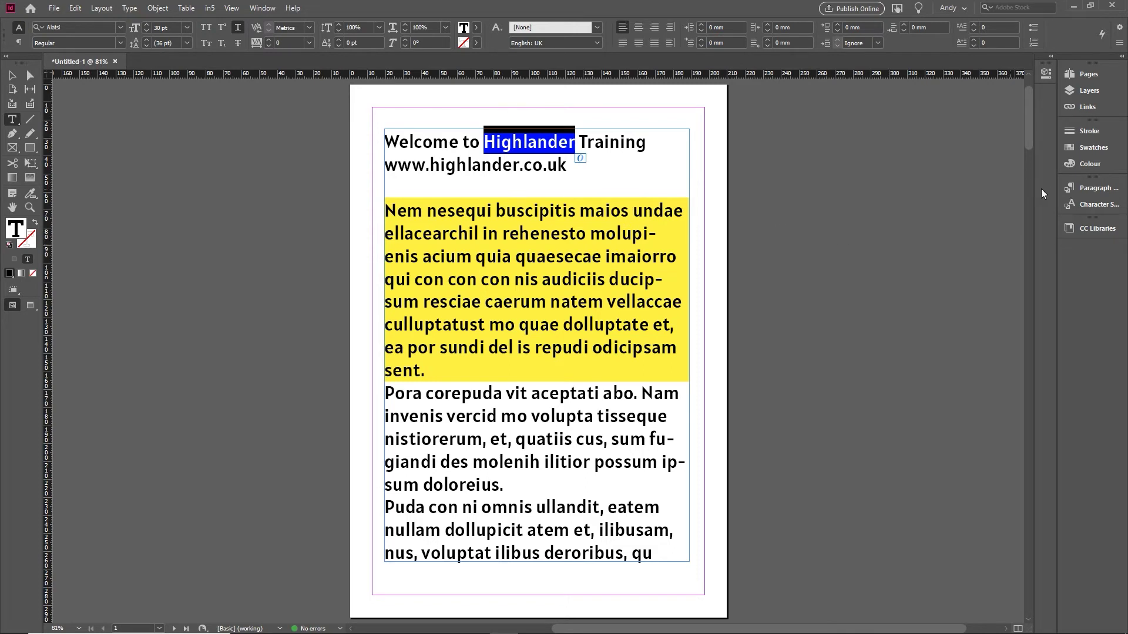
left_click(1105, 205)
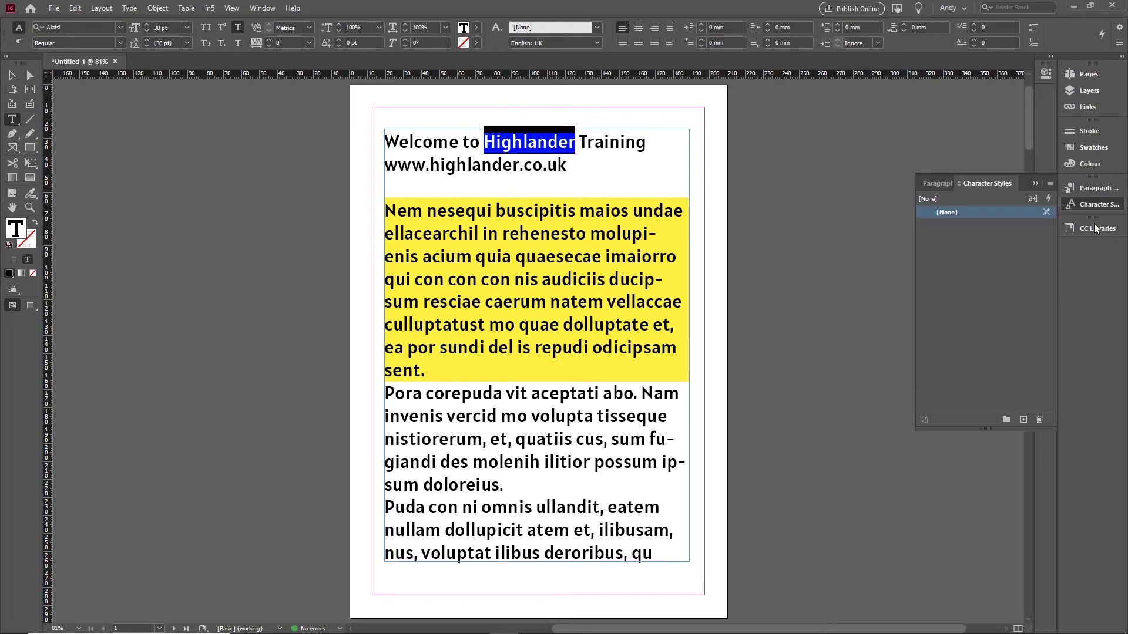
Step: Create the 'Hi Light' character style from Highlander and apply it to the selection
left_click(1051, 184)
left_click(918, 188)
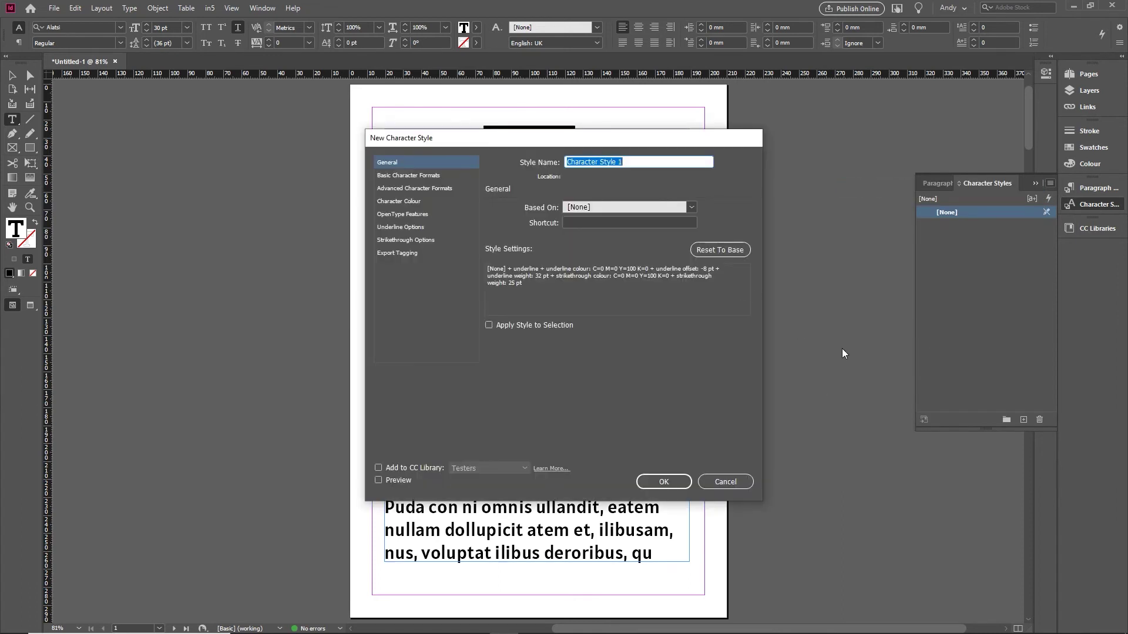
type("Hi Light")
left_click(520, 326)
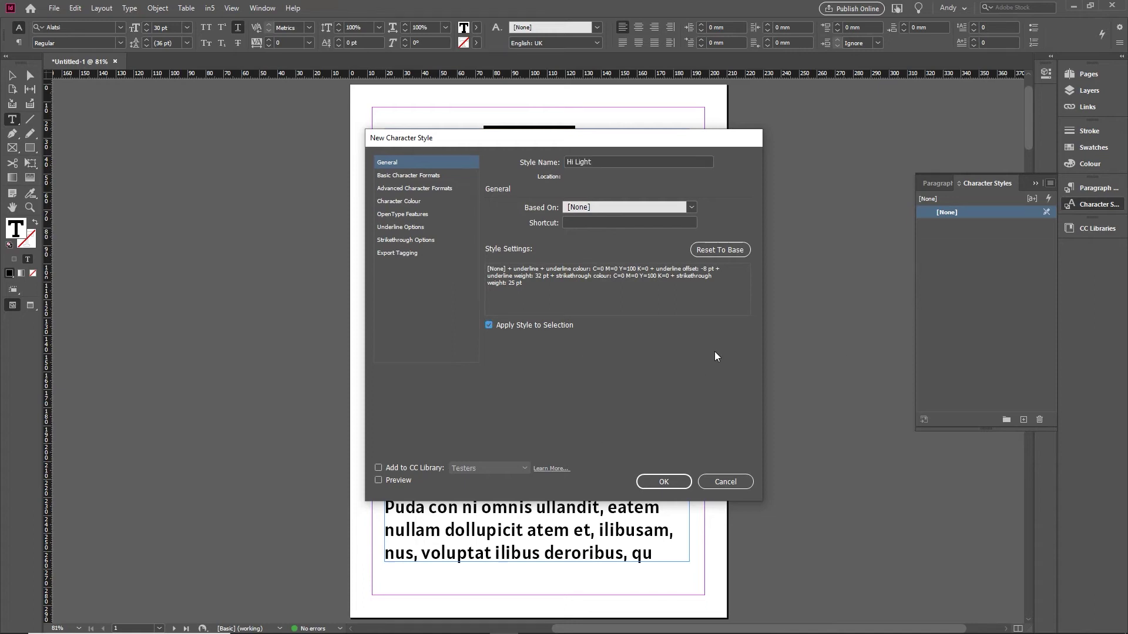
left_click(678, 480)
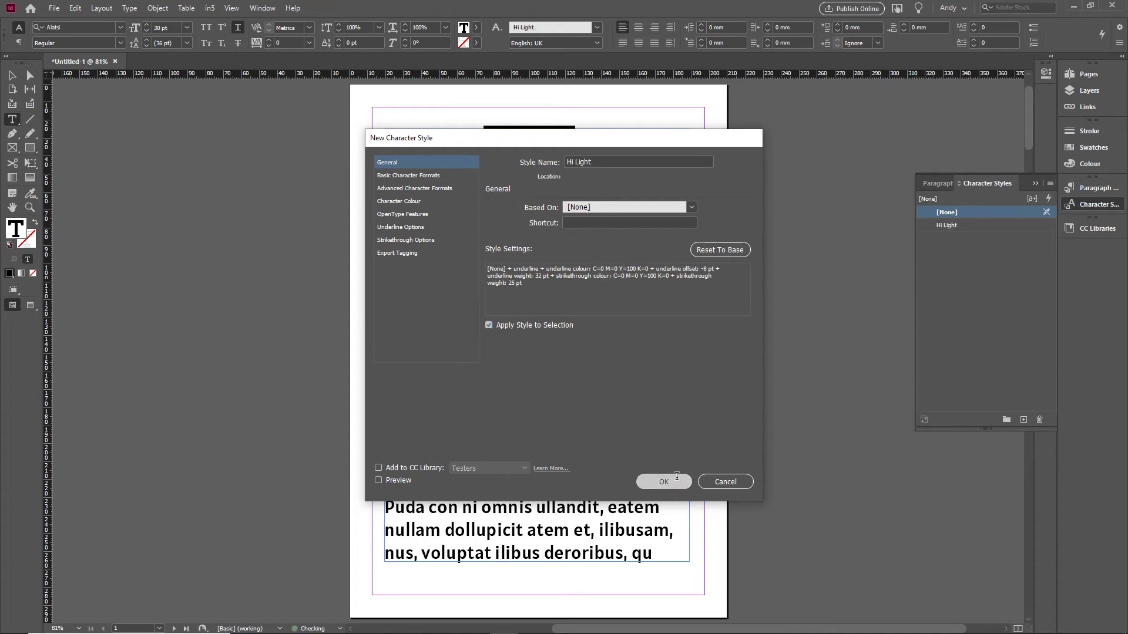
Step: Apply Hi Light to 'et, quatiis cus' and 'con ni omnis'
left_click_drag(490, 437, 603, 439)
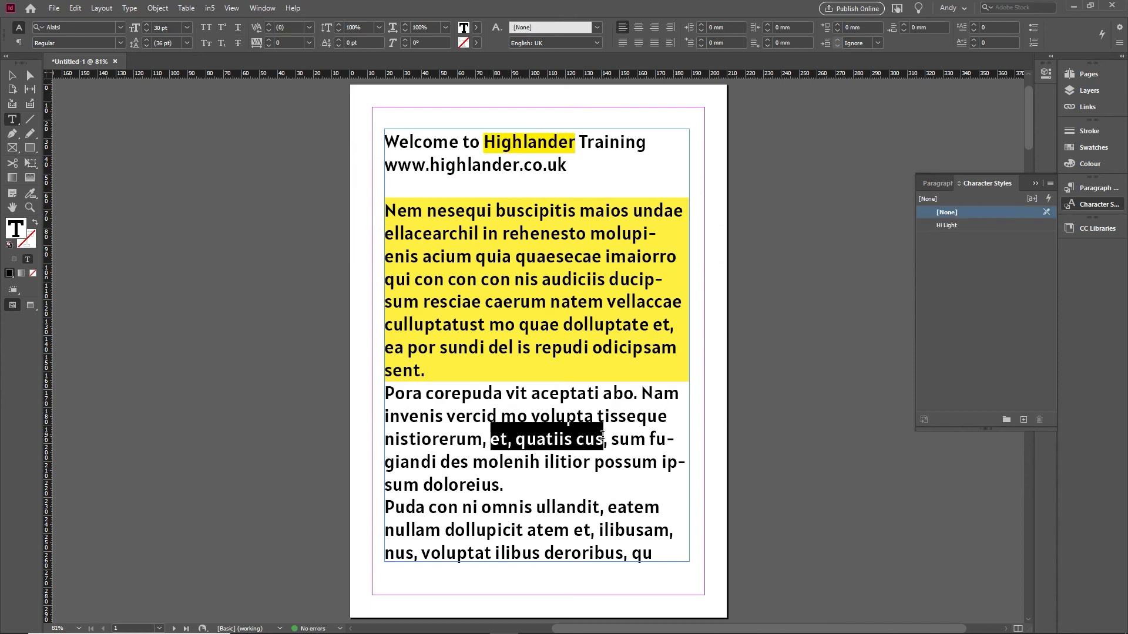
left_click(947, 225)
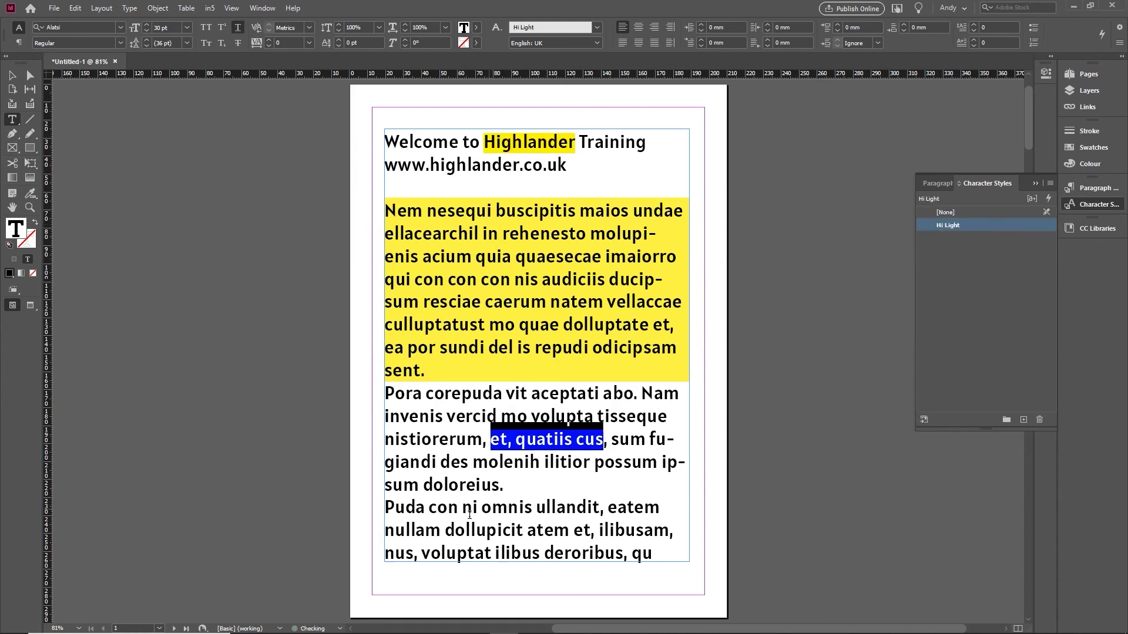
left_click_drag(429, 507, 531, 507)
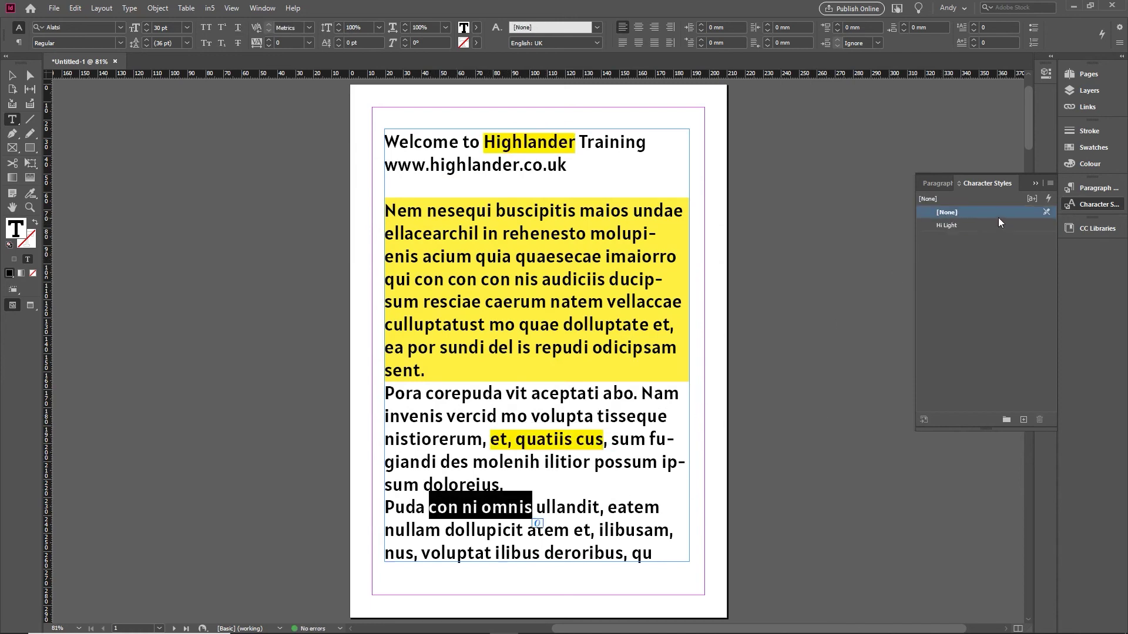
left_click(946, 225)
left_click(563, 544)
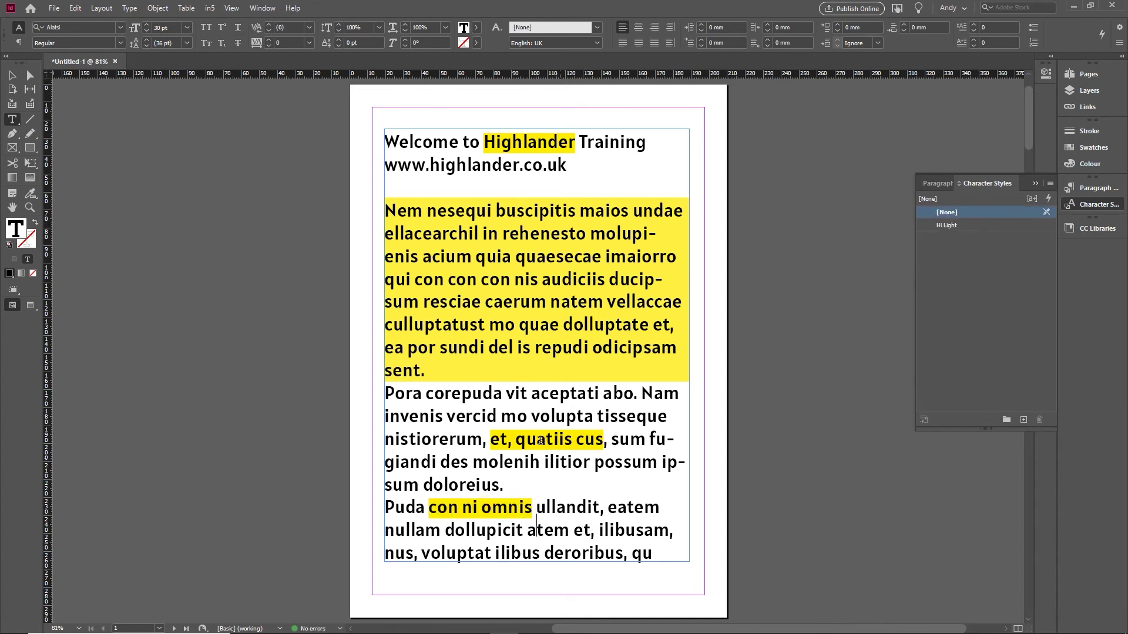
right_click(966, 226)
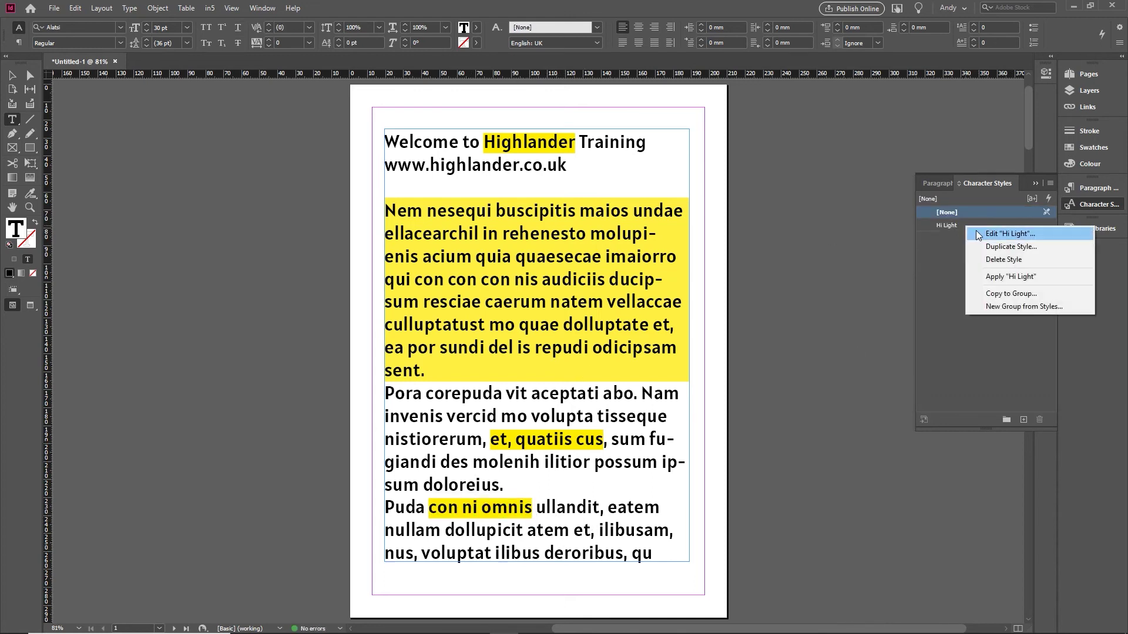
left_click(975, 231)
left_click_drag(497, 144, 789, 99)
left_click(699, 157)
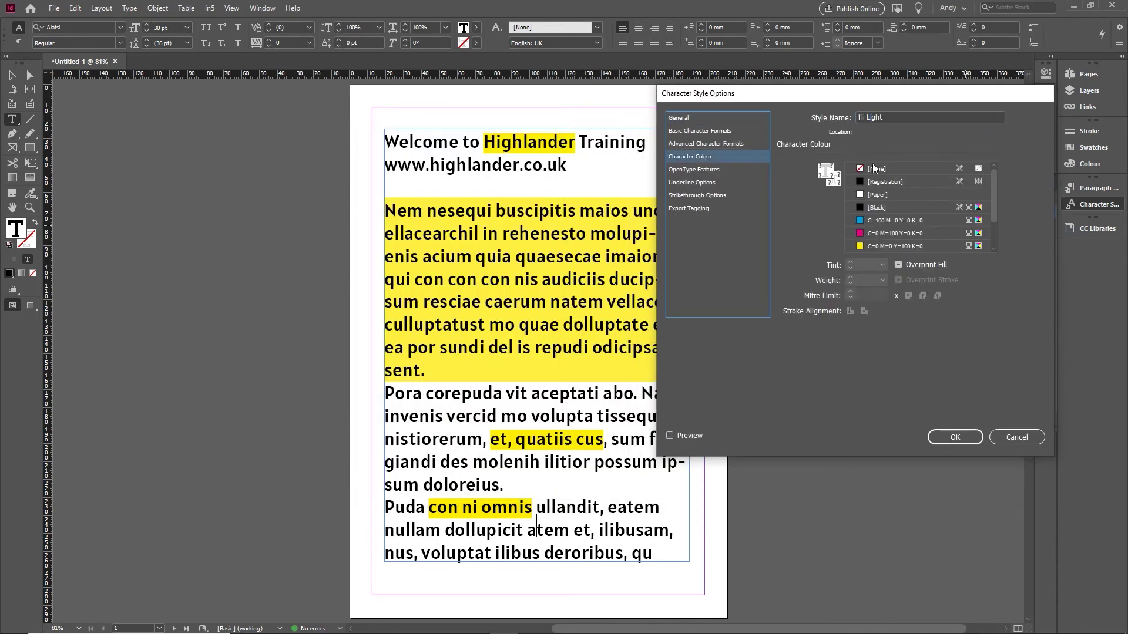
scroll(896, 224, "down", 1)
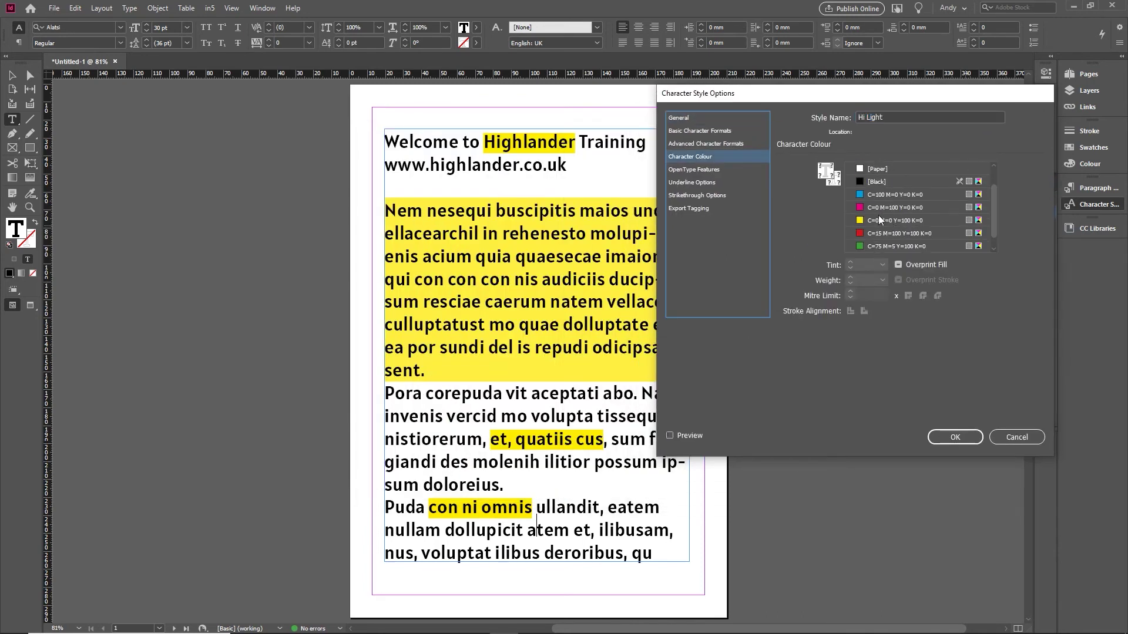
left_click(879, 195)
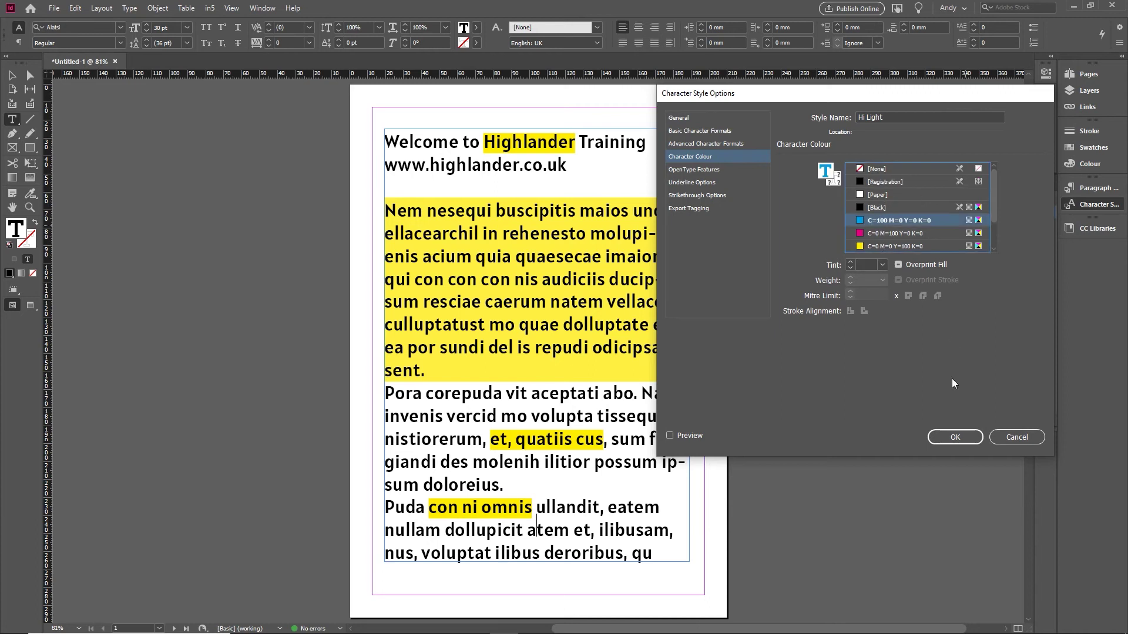
left_click(953, 434)
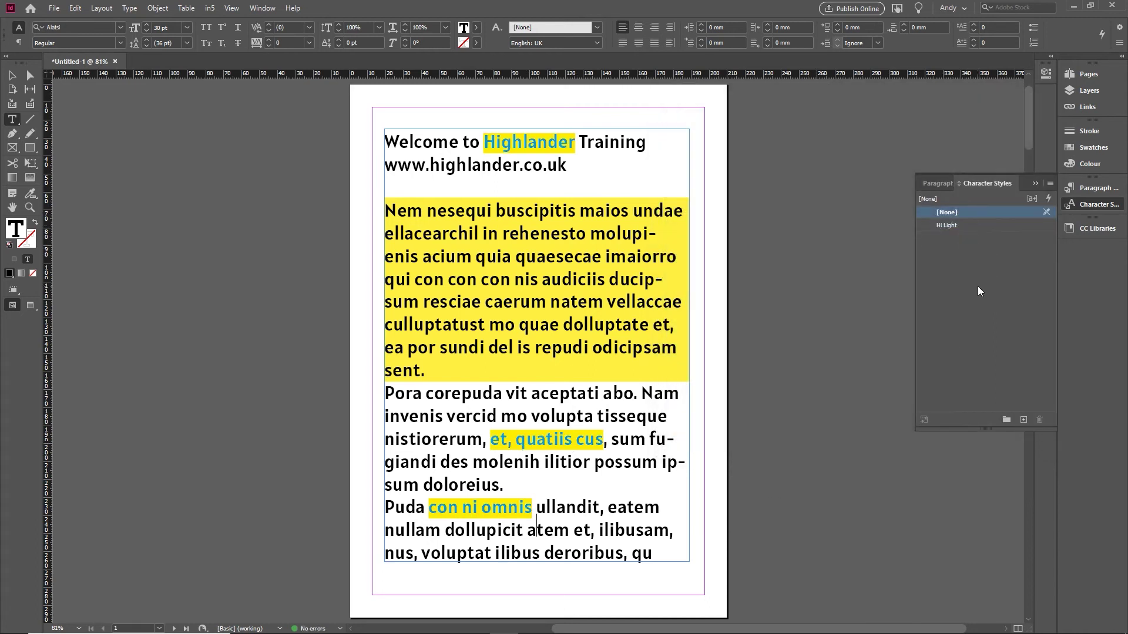
key("ctrl+z")
Step: Change the Hi Light style's underline colour to cyan C=100 M=0 Y=0 K=0
right_click(974, 225)
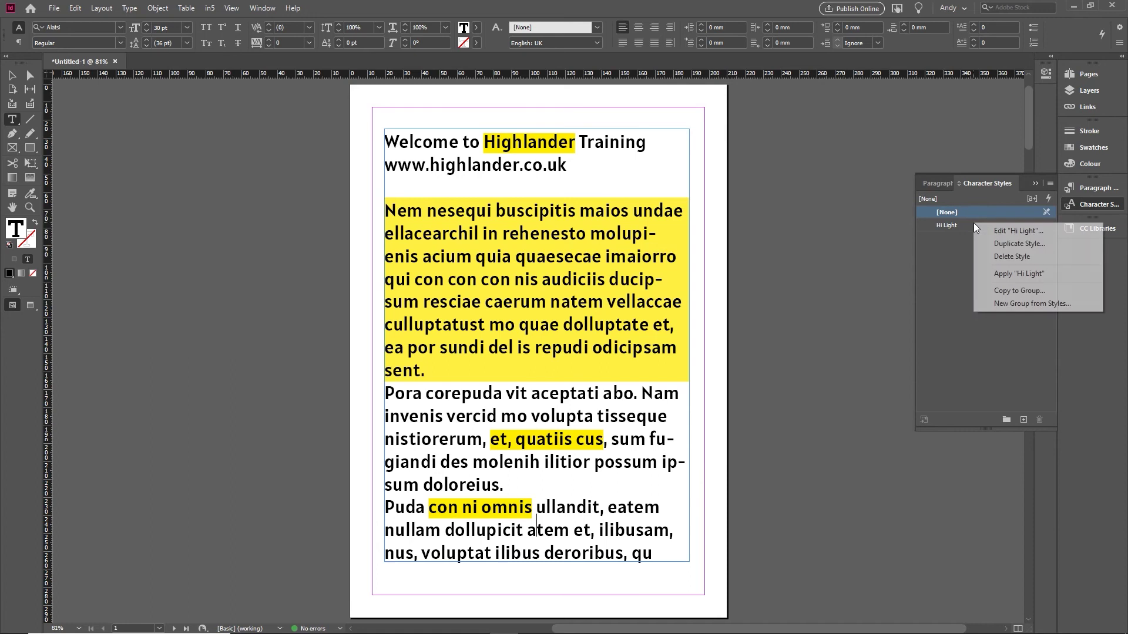
left_click(999, 232)
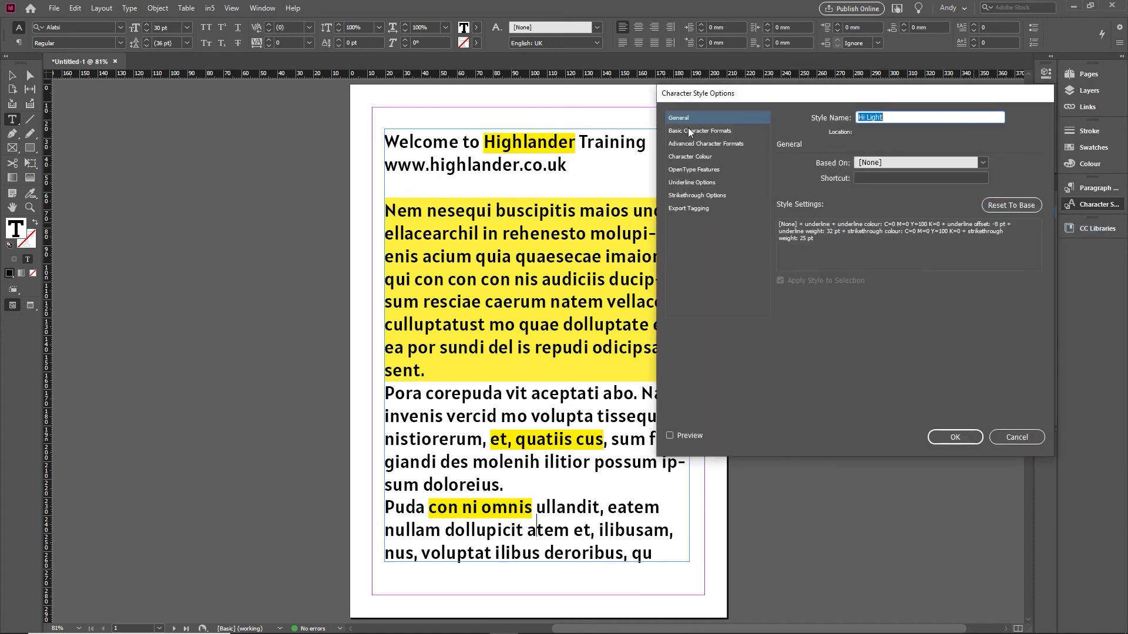
left_click(702, 195)
left_click(699, 183)
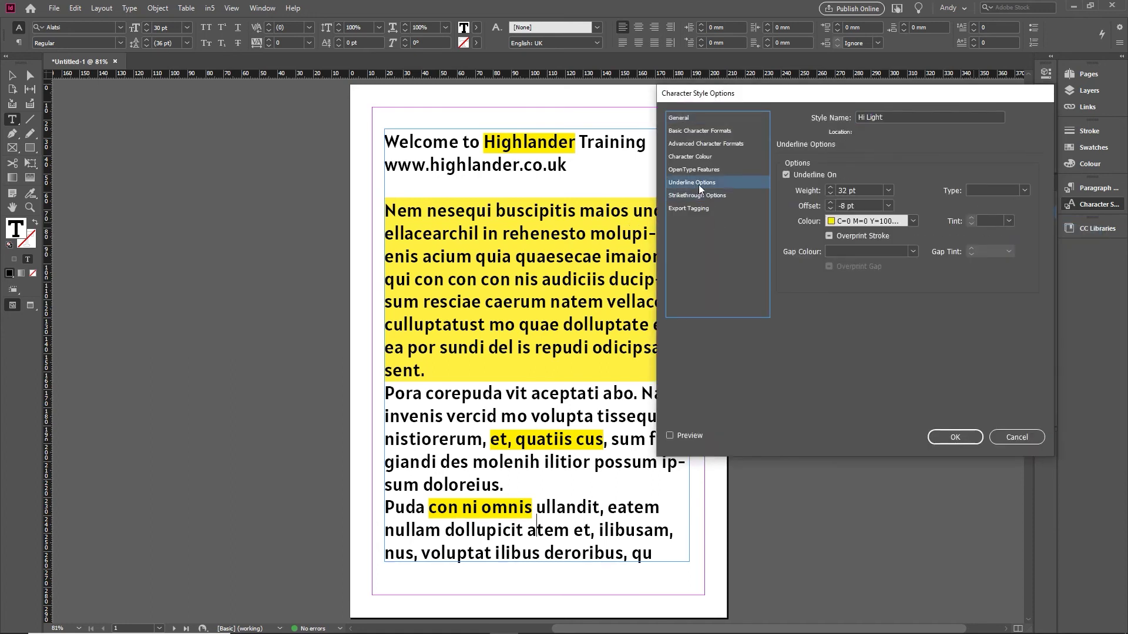
left_click(912, 221)
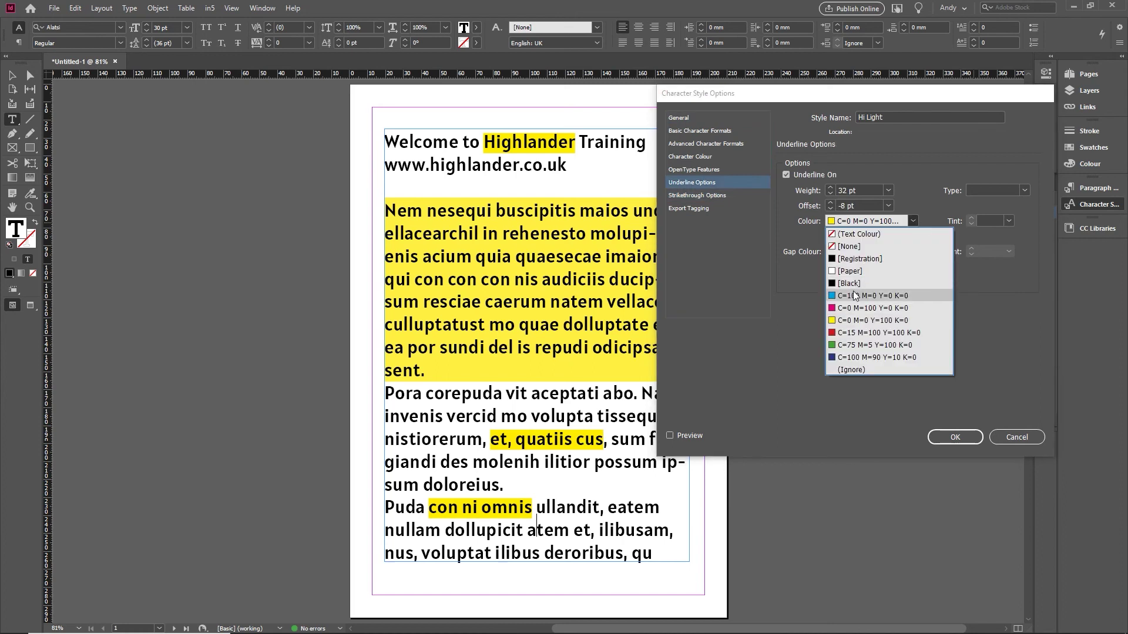
left_click(864, 289)
left_click(974, 439)
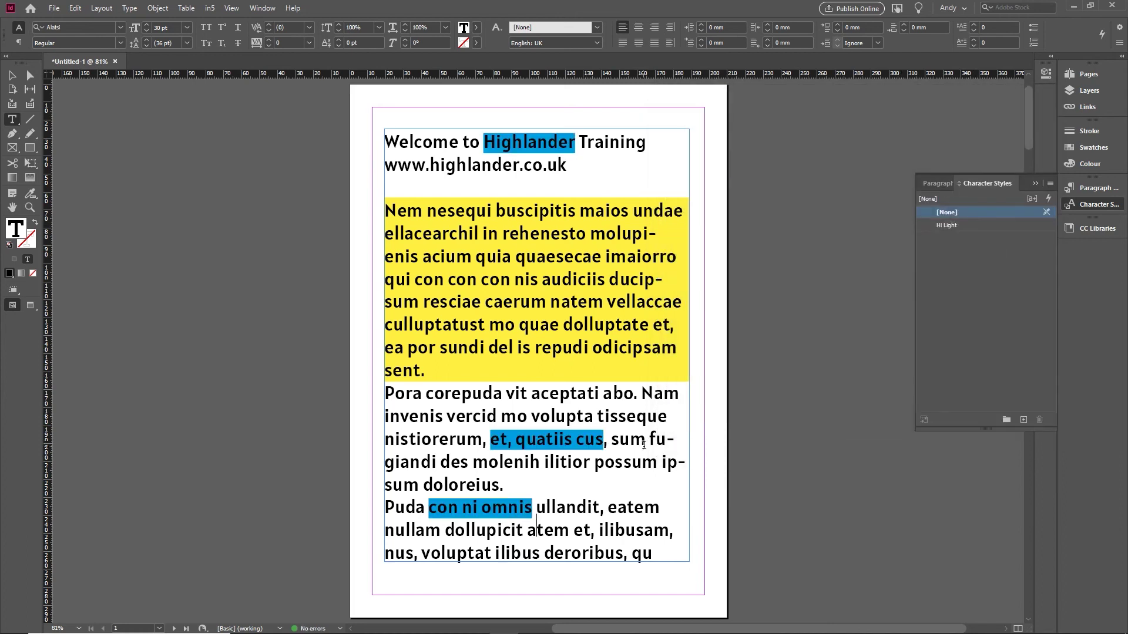